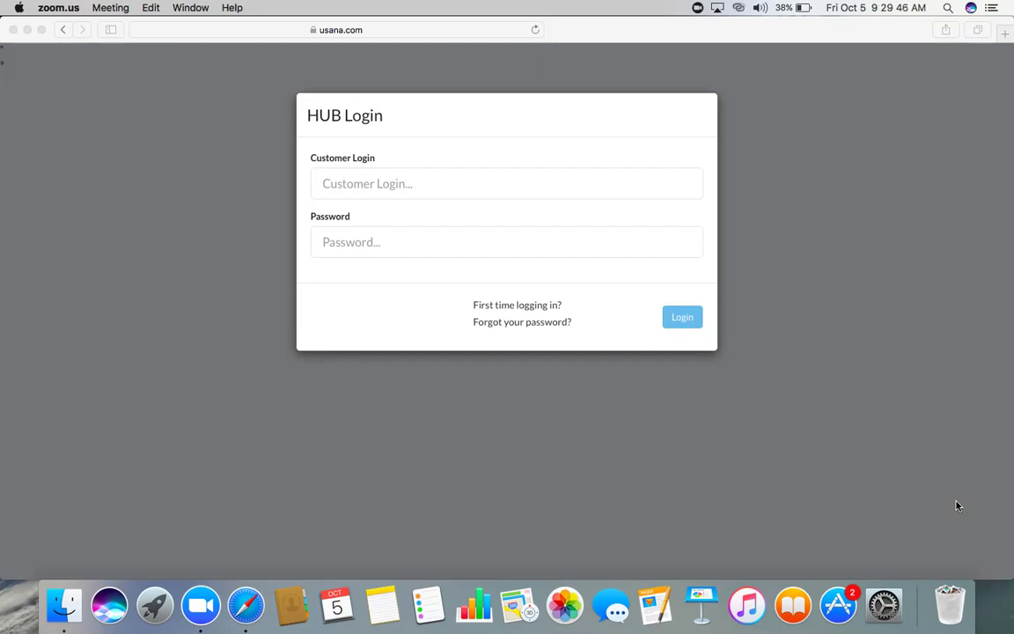
# - Enter the customer login number, fixing the mistyped digits, then the account password on the HUB Login form
pyautogui.click(512, 185)
pyautogui.click(512, 186)
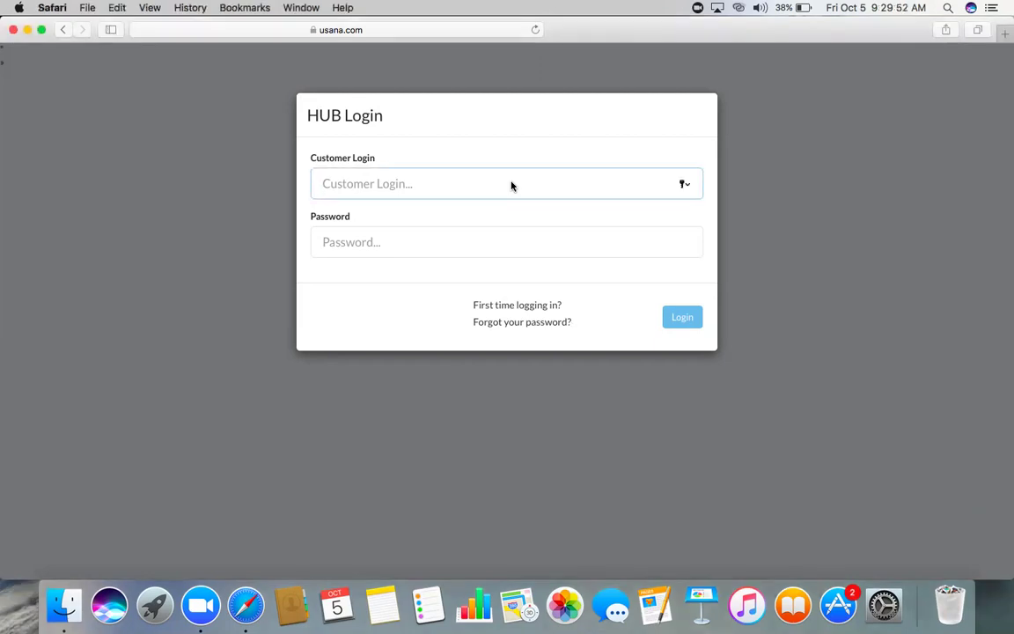
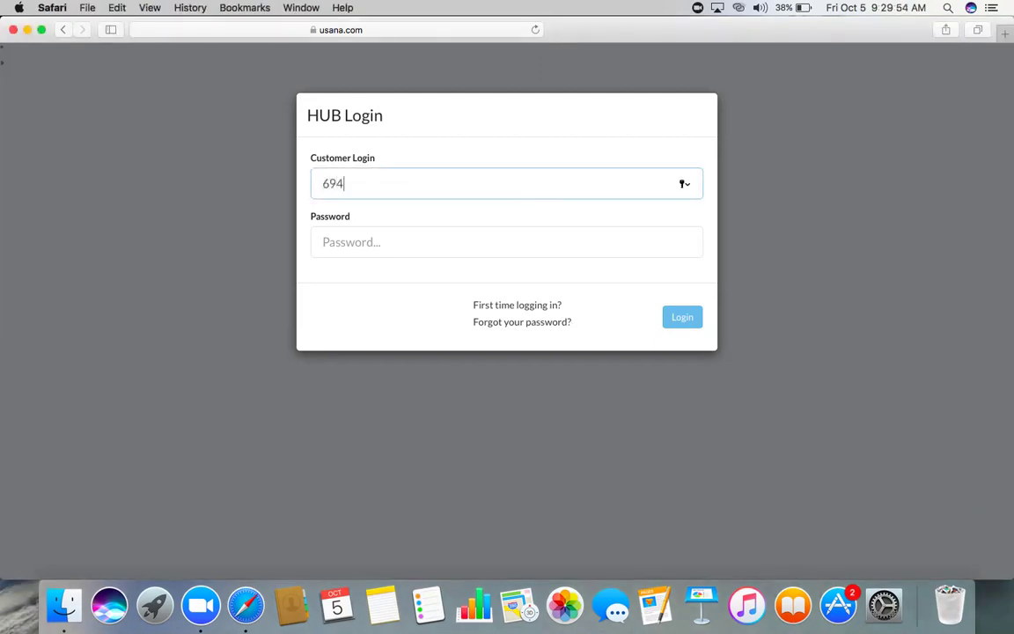
pyautogui.click(494, 239)
pyautogui.write('•••••')
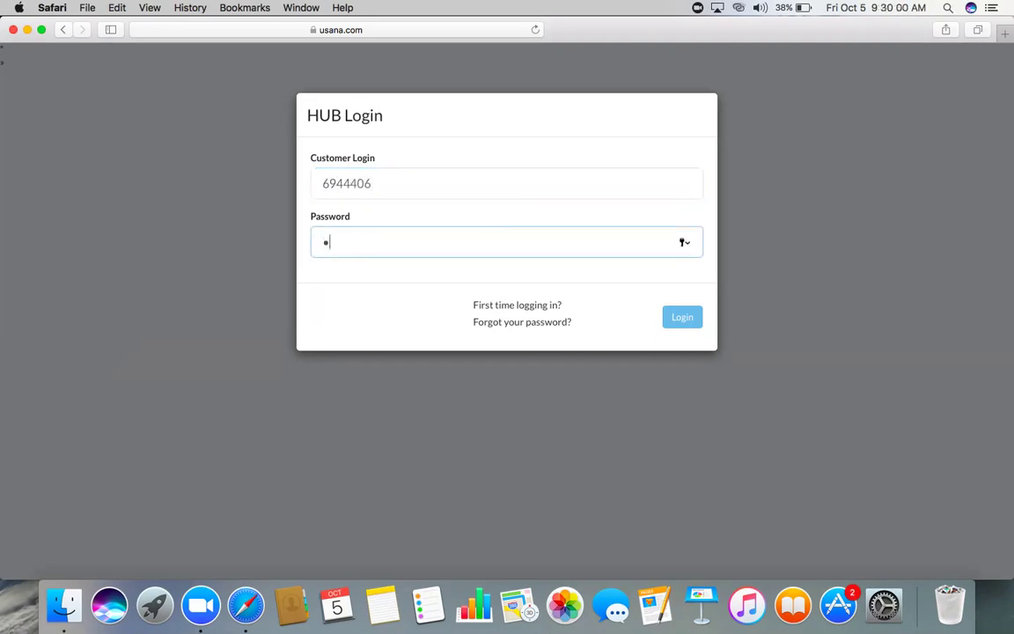
pyautogui.write('••••••')
# - Log in, choose Team Manager from the My Business menu, then reopen that menu
pyautogui.press('Return')
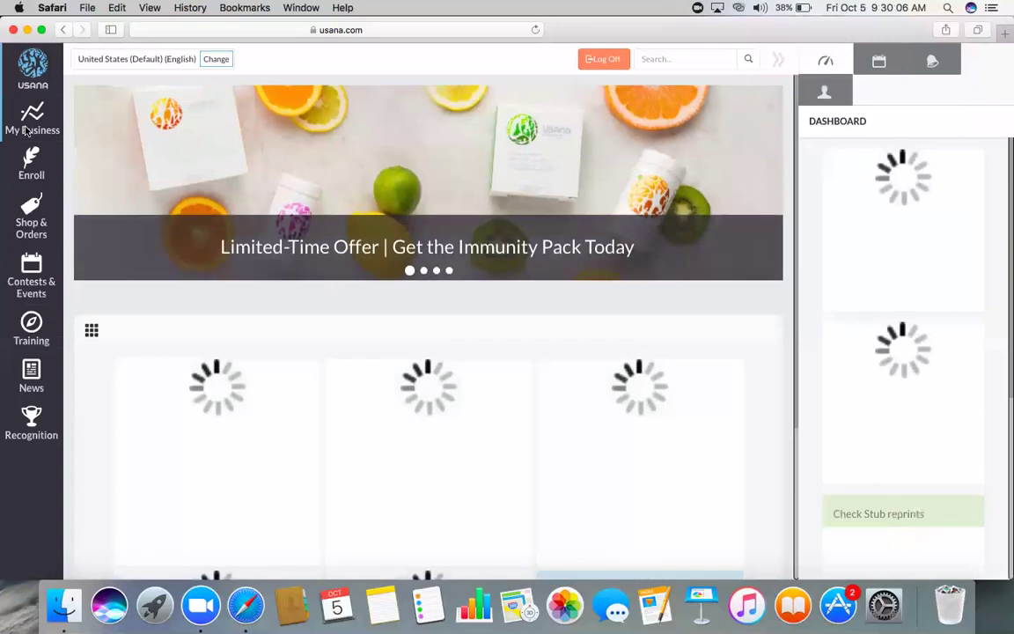
pyautogui.click(26, 130)
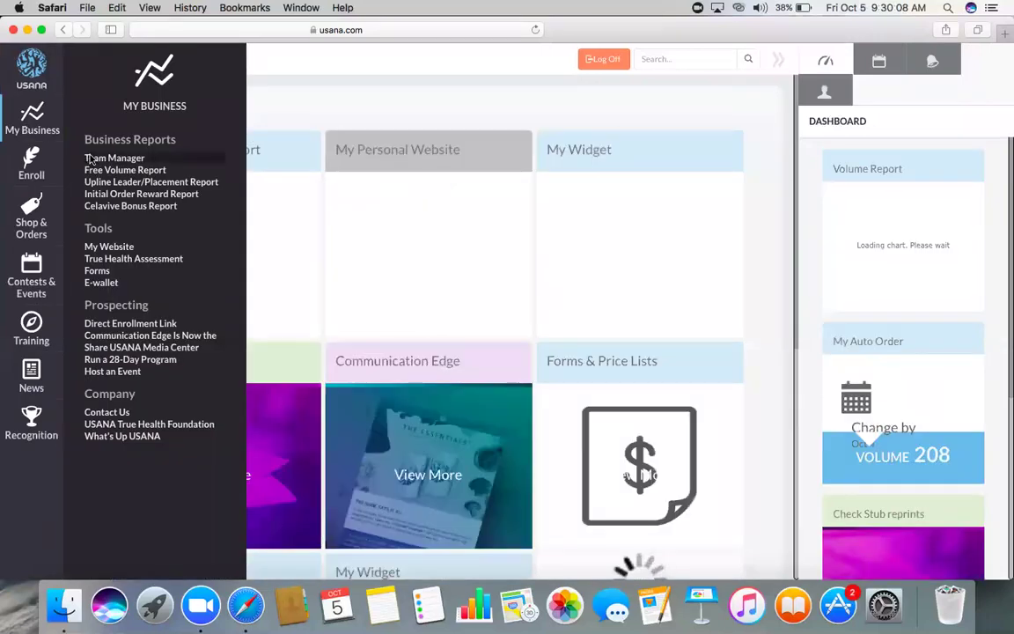
pyautogui.click(89, 159)
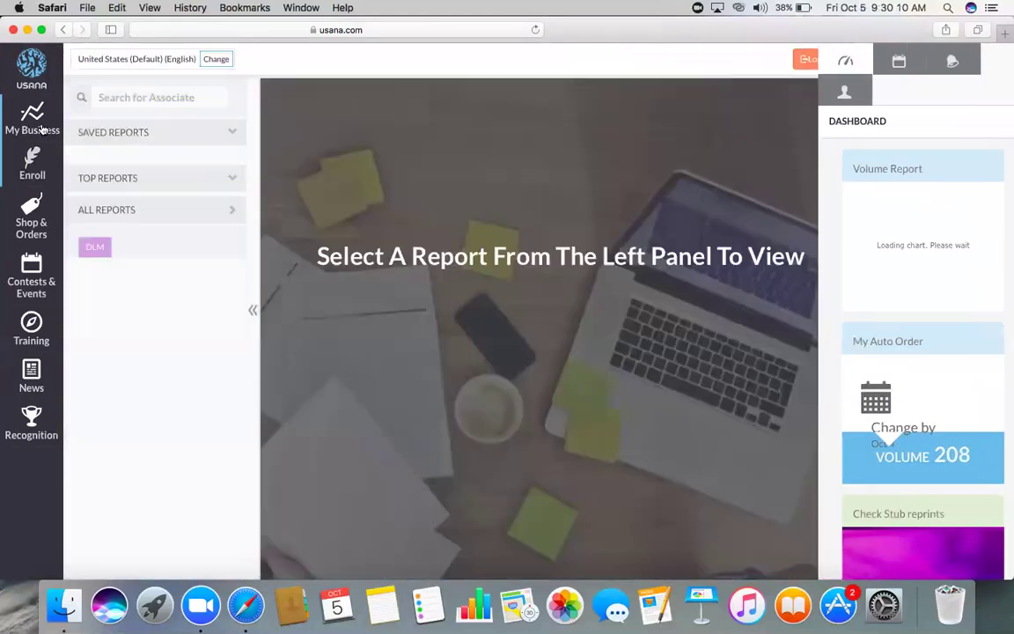
pyautogui.click(40, 128)
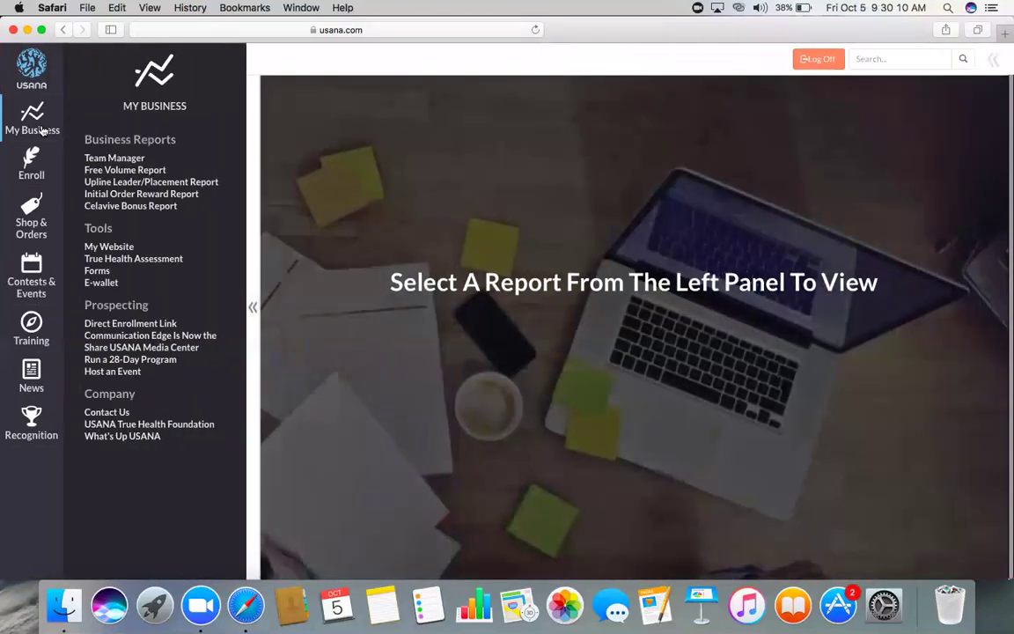
pyautogui.click(37, 127)
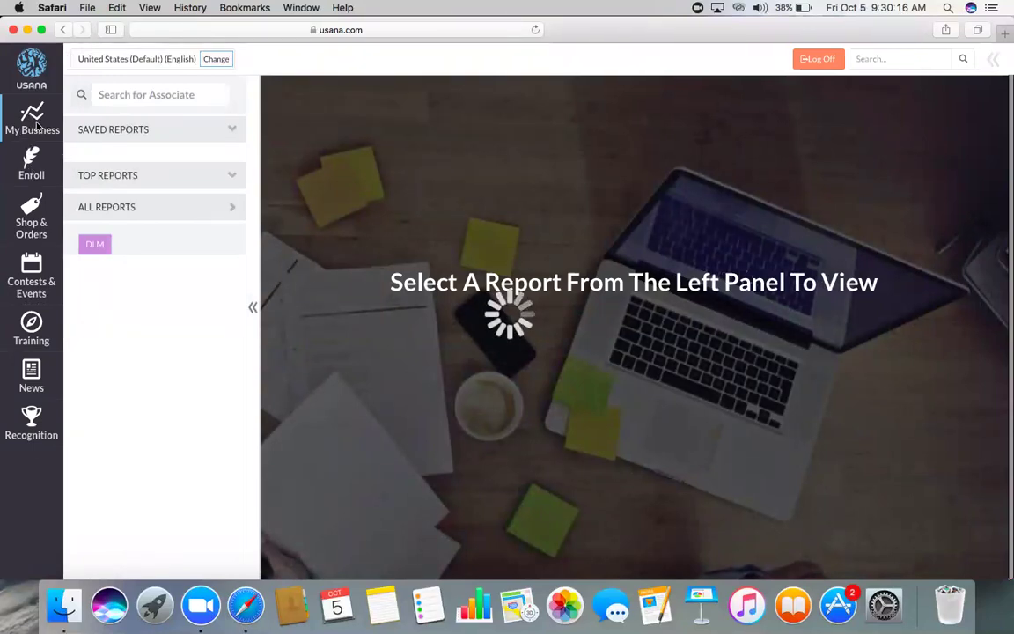
pyautogui.click(37, 127)
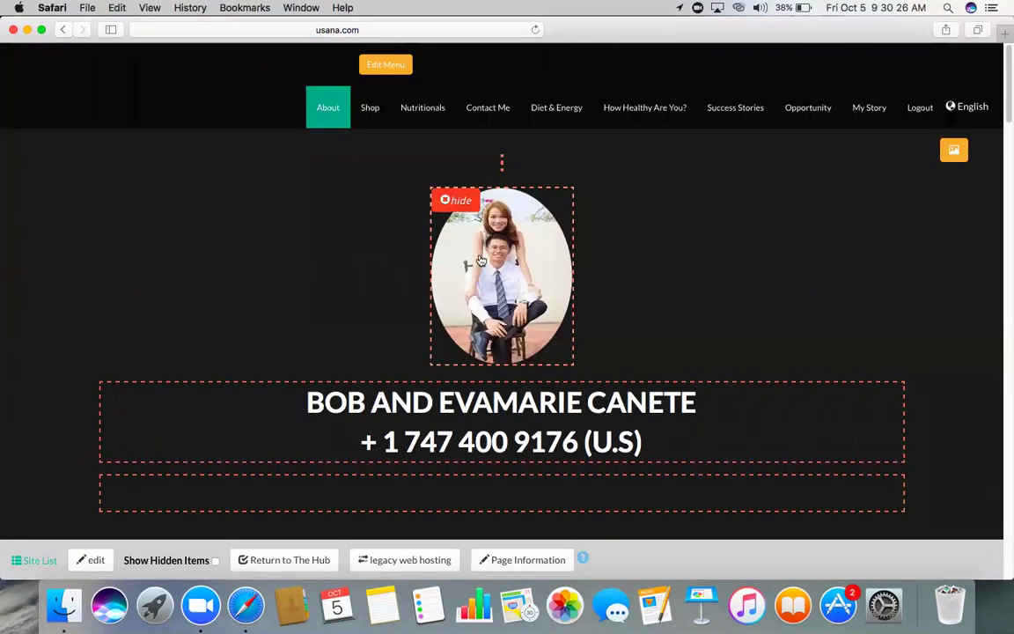
# - Scroll the About page down and back up to check its loaded content
pyautogui.scroll(-5, 634, 204)
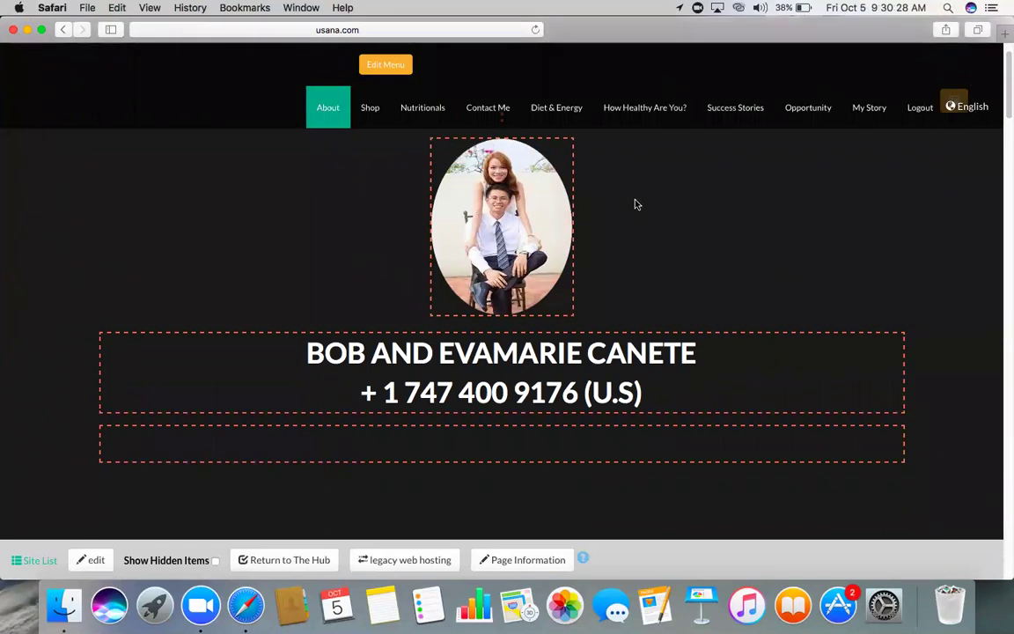
pyautogui.scroll(5, 634, 203)
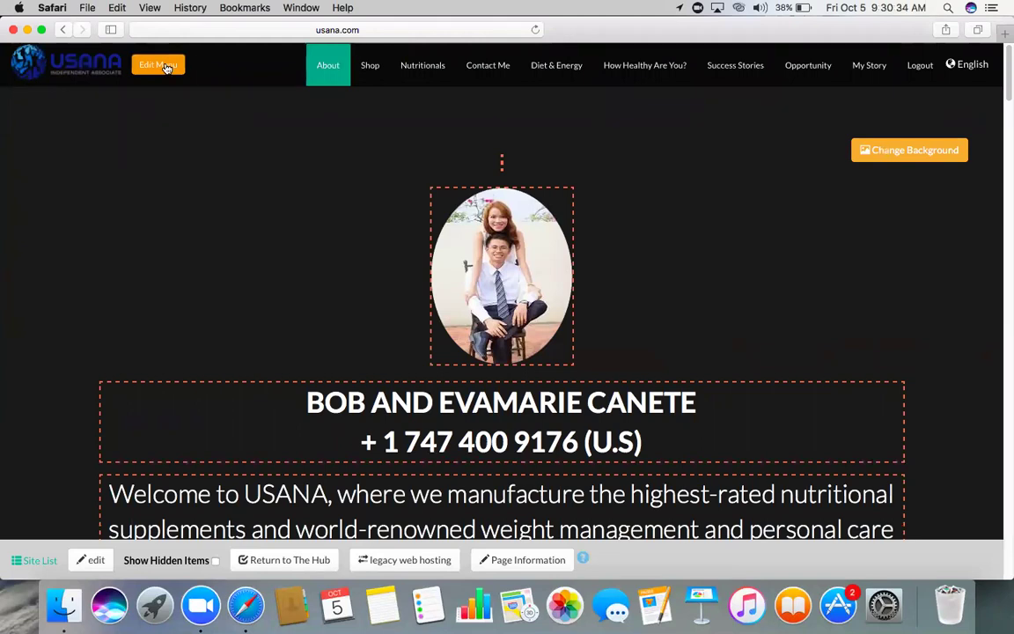
# - In the page-menu editor, drag Shop below Contact Me and save the new order
pyautogui.click(165, 66)
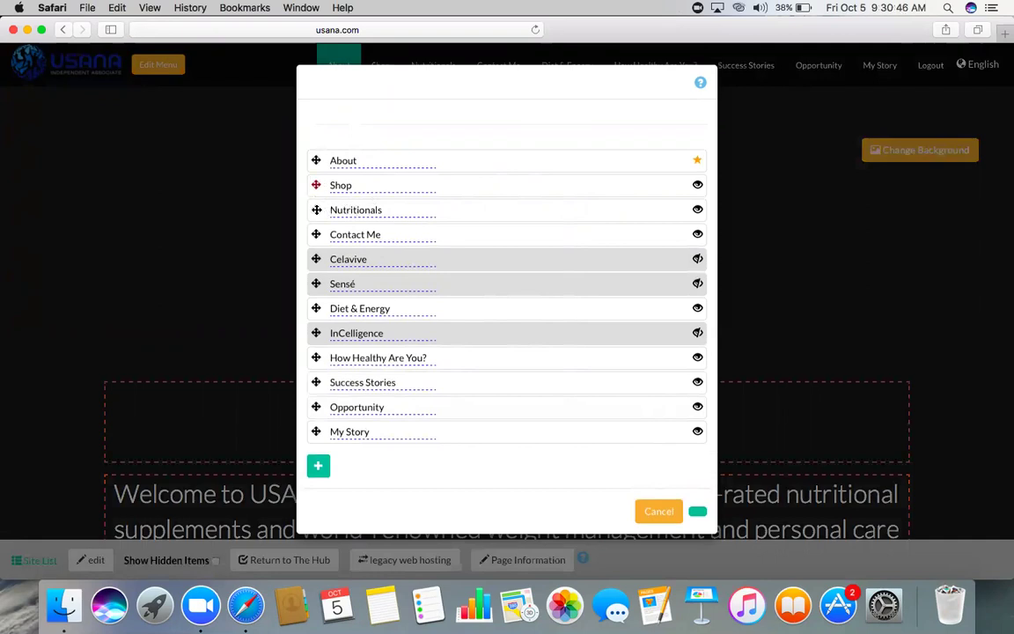
pyautogui.moveTo(317, 185); pyautogui.dragTo(317, 205)
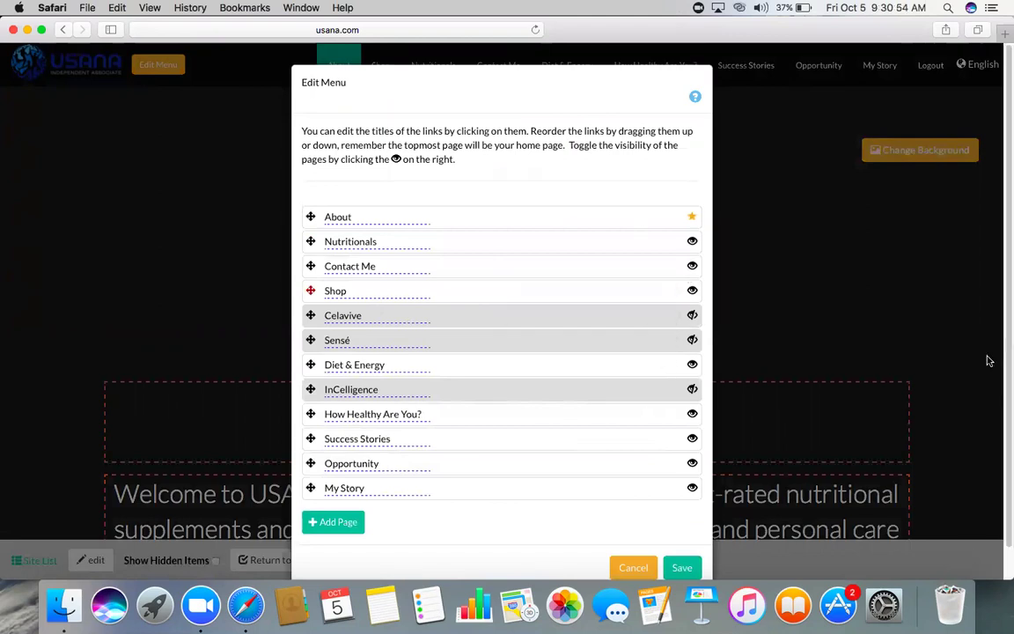
pyautogui.click(683, 567)
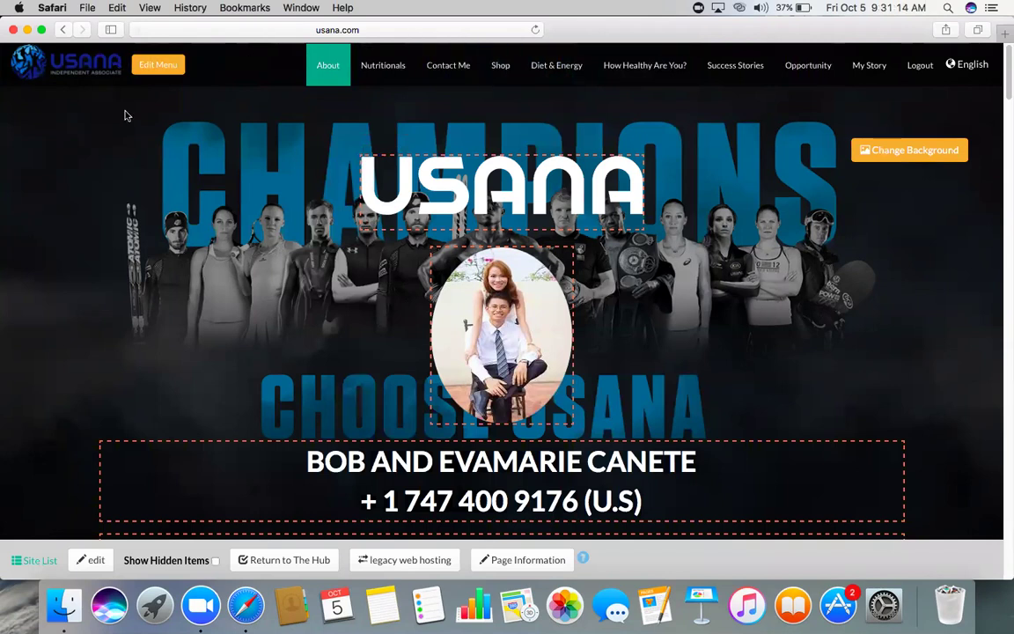
pyautogui.scroll(-3, 105, 186)
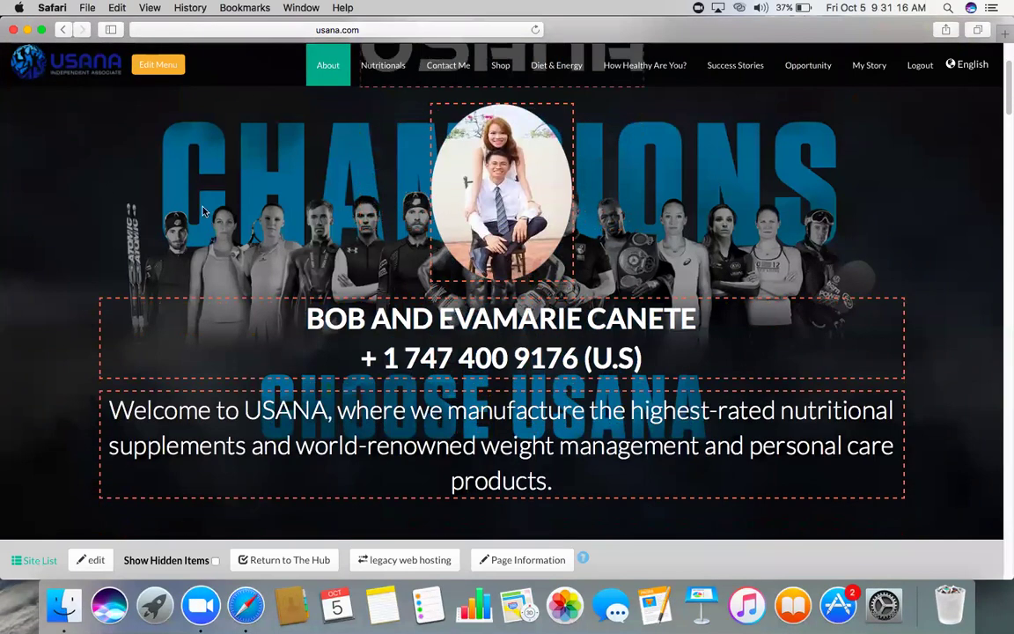
pyautogui.scroll(3, 198, 210)
pyautogui.scroll(-10, 202, 211)
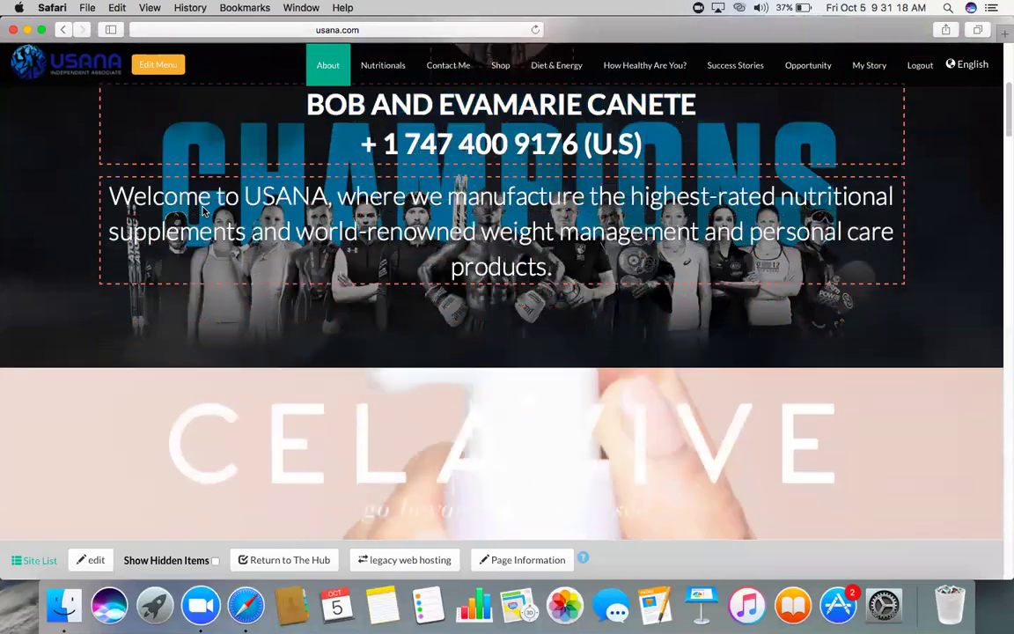
pyautogui.scroll(10, 202, 212)
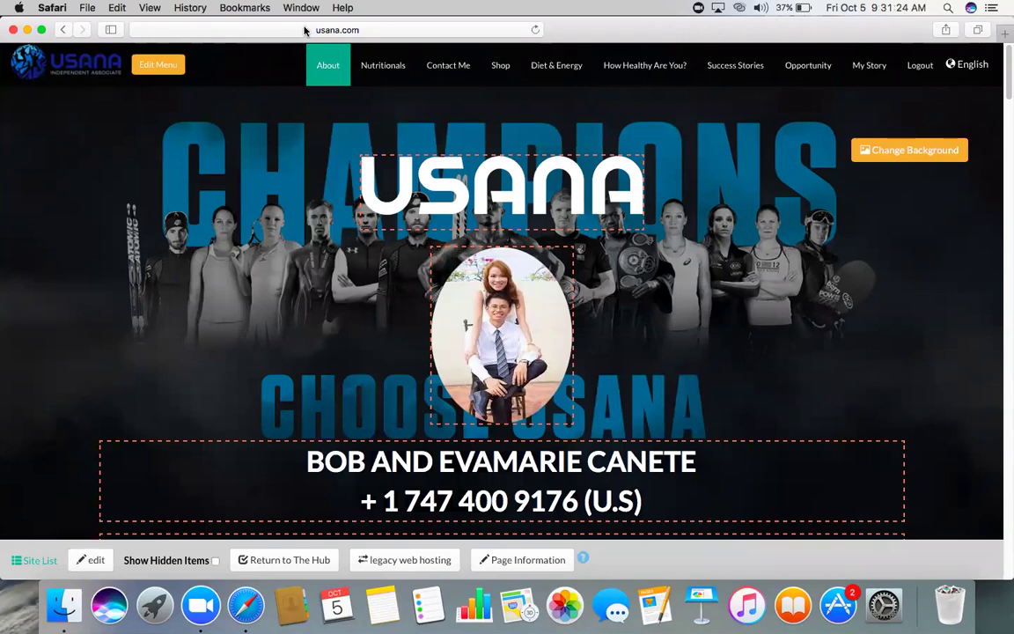
pyautogui.click(276, 29)
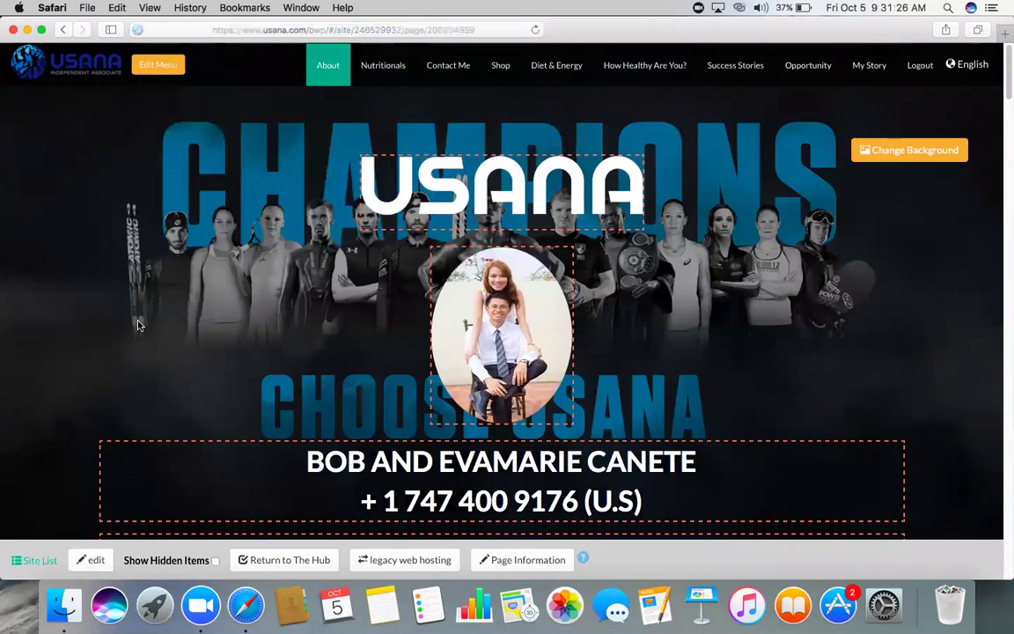
pyautogui.click(119, 334)
pyautogui.click(92, 562)
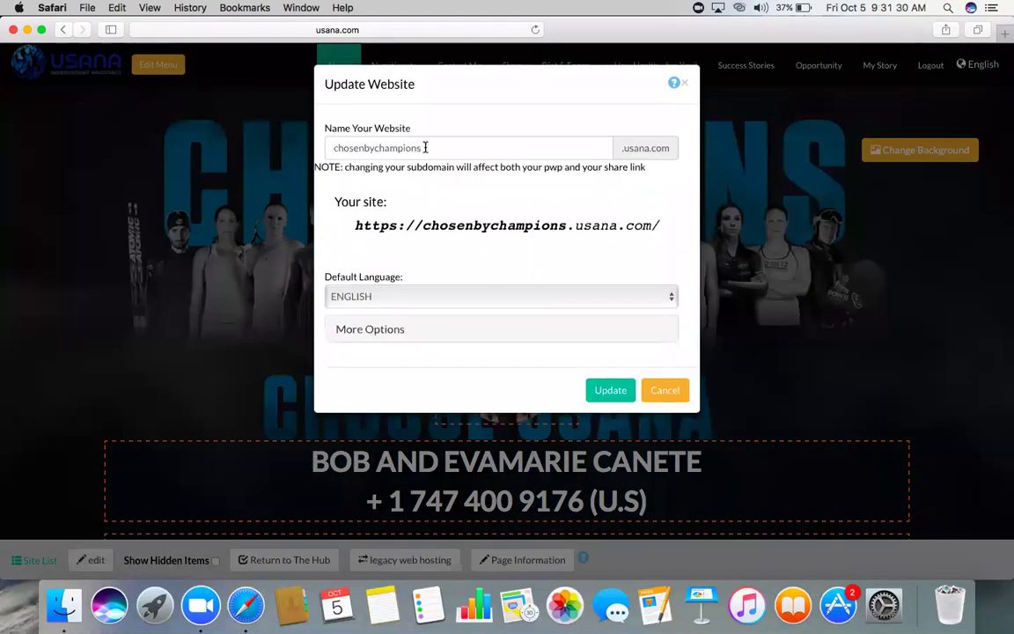
pyautogui.click(425, 147)
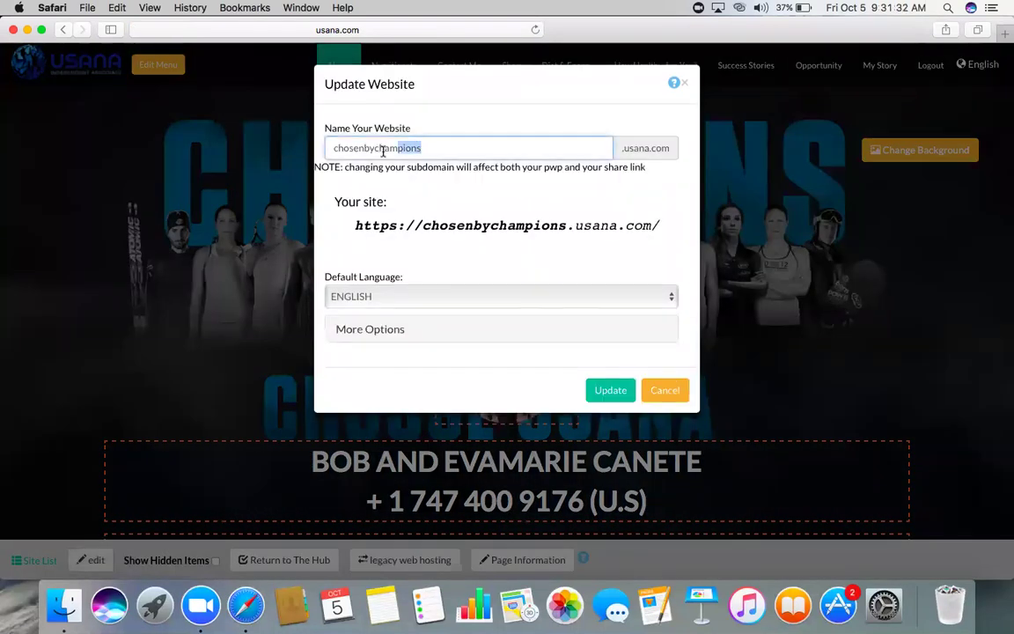
pyautogui.moveTo(456, 142); pyautogui.dragTo(322, 147)
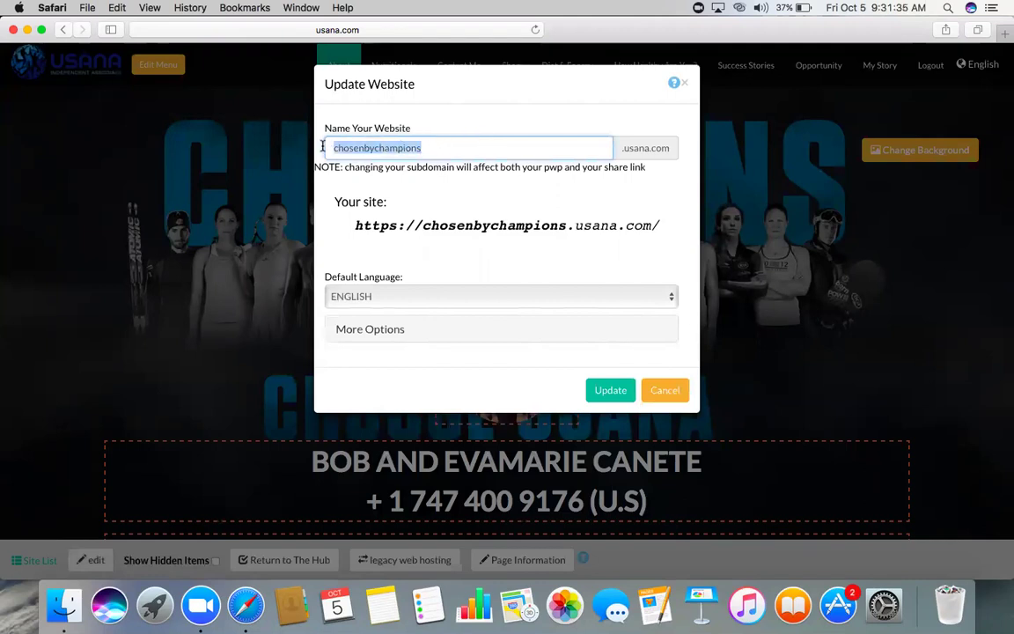
pyautogui.click(430, 152)
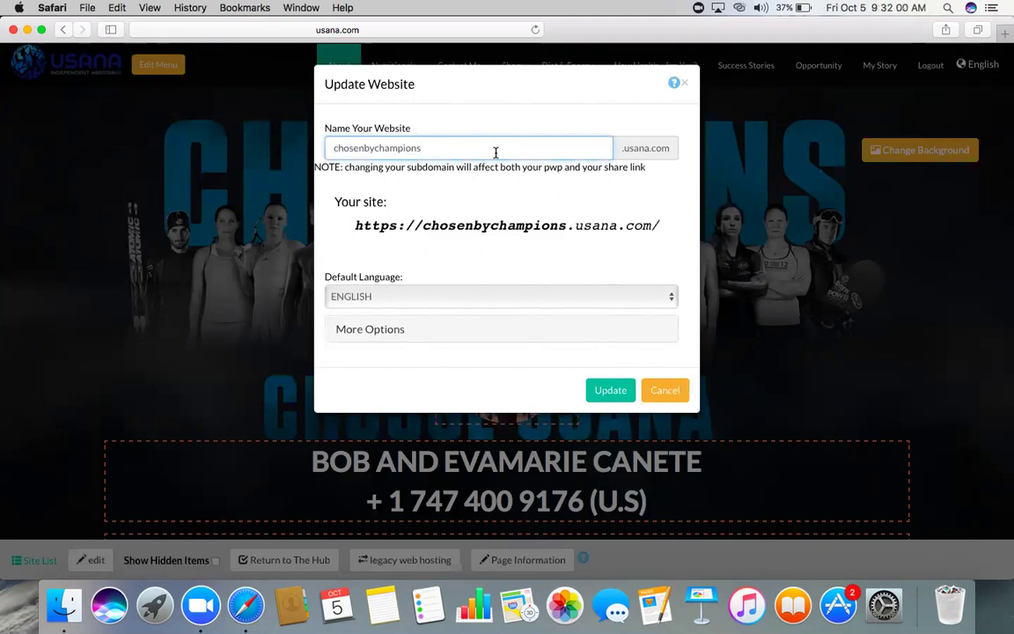
pyautogui.moveTo(424, 150); pyautogui.dragTo(314, 149)
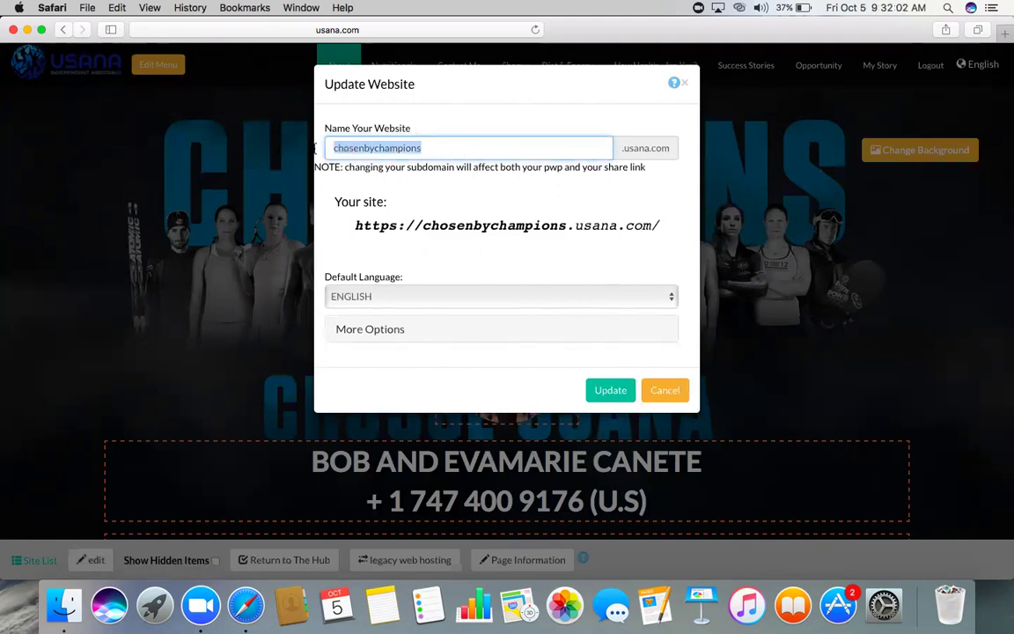
pyautogui.click(470, 299)
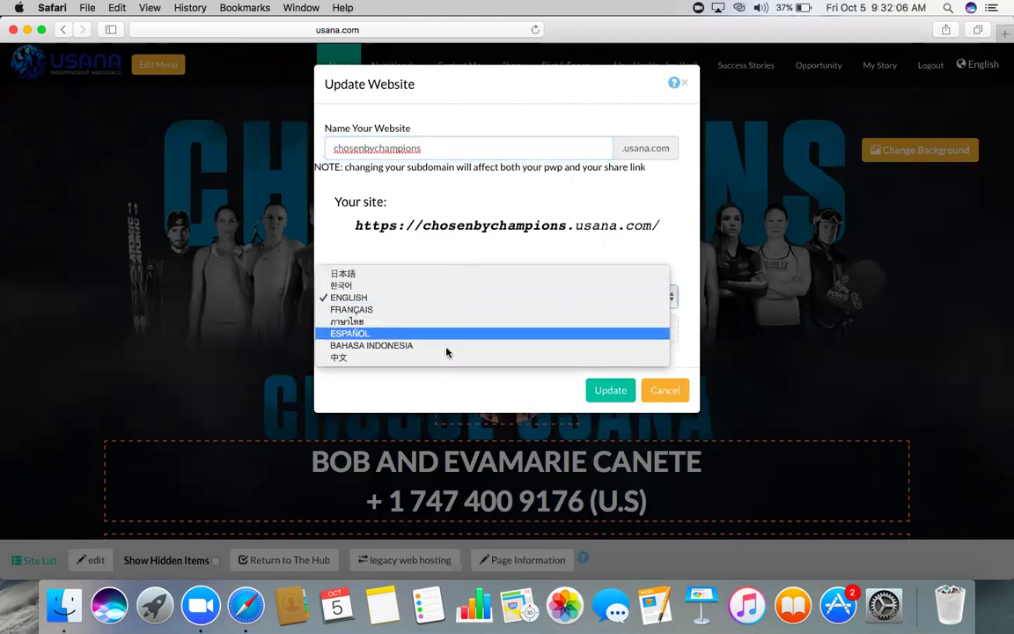
pyautogui.click(452, 302)
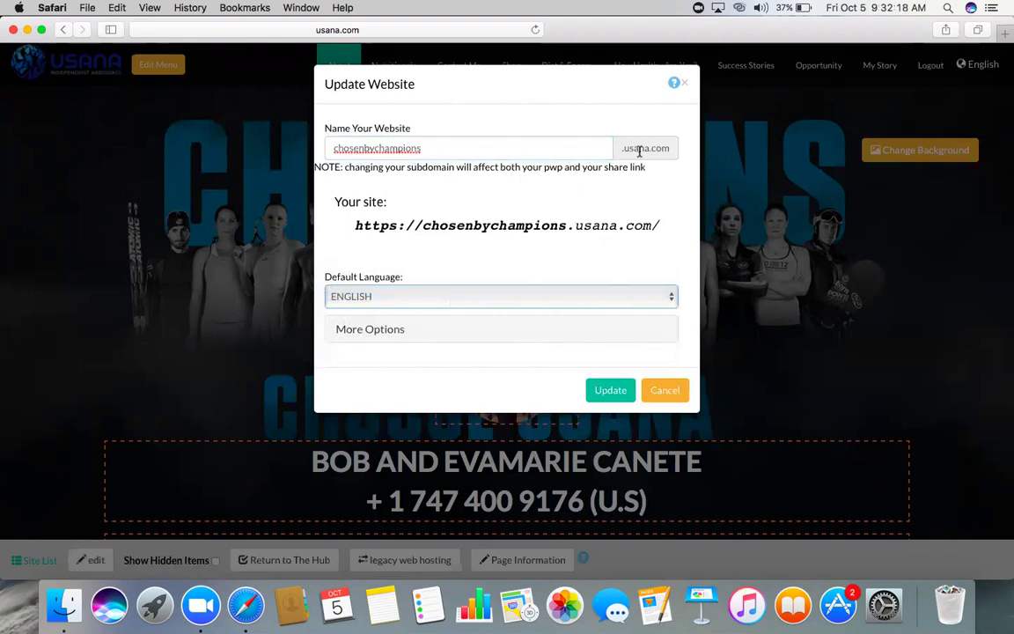
pyautogui.click(662, 391)
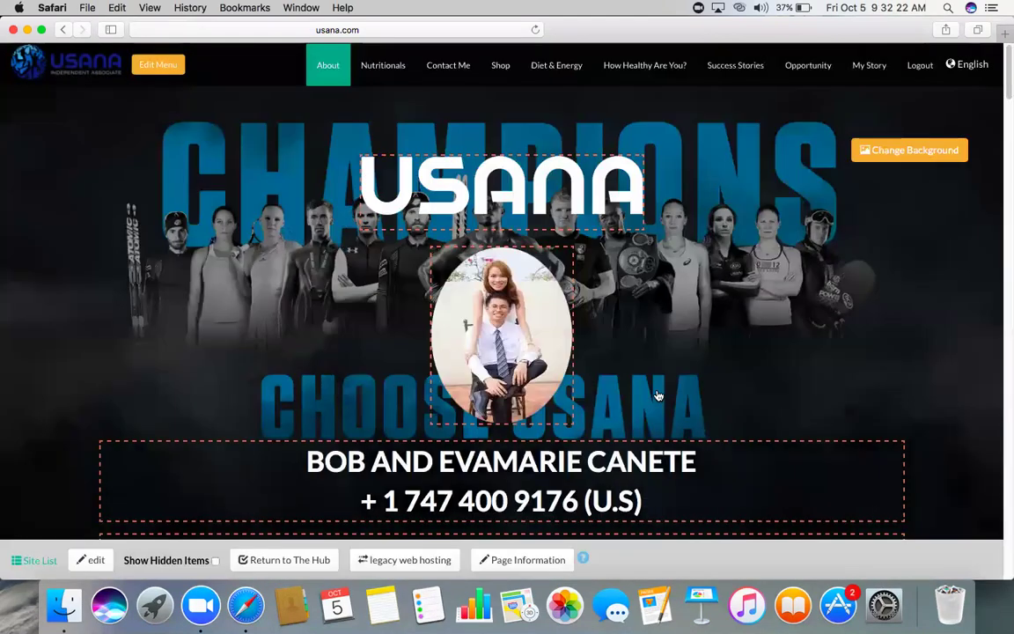
pyautogui.moveTo(475, 340)
pyautogui.scroll(-3, 480, 343)
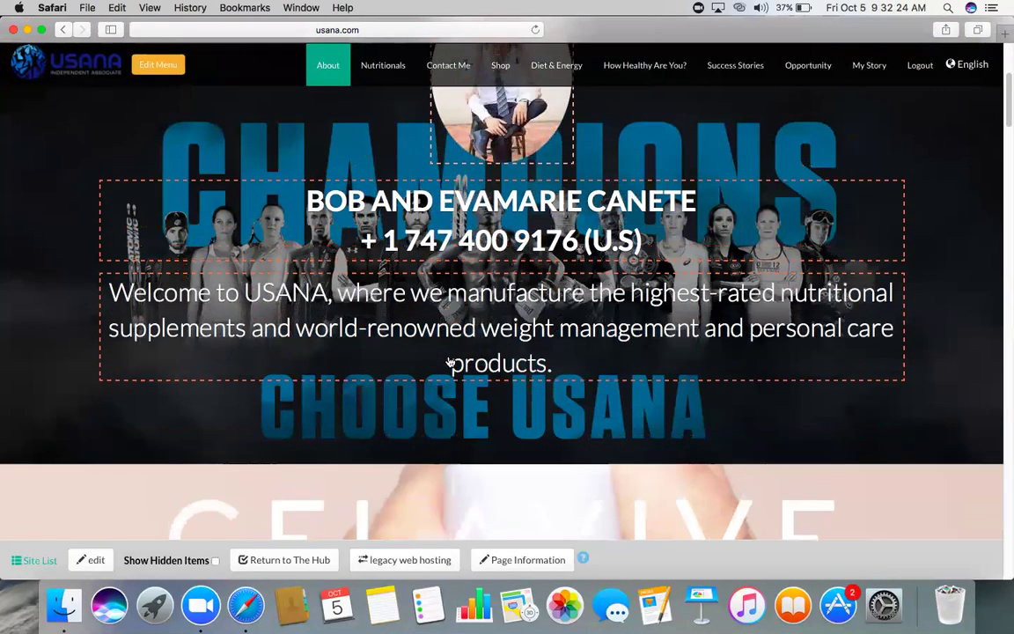
pyautogui.scroll(3, 458, 357)
pyautogui.moveTo(430, 169)
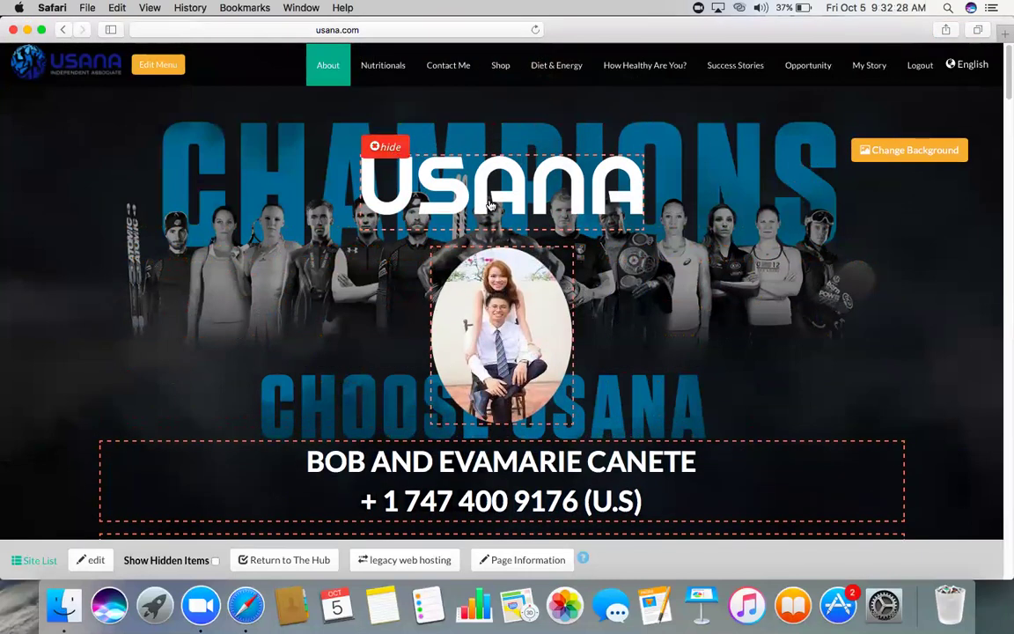
pyautogui.click(388, 147)
pyautogui.scroll(-2, 441, 264)
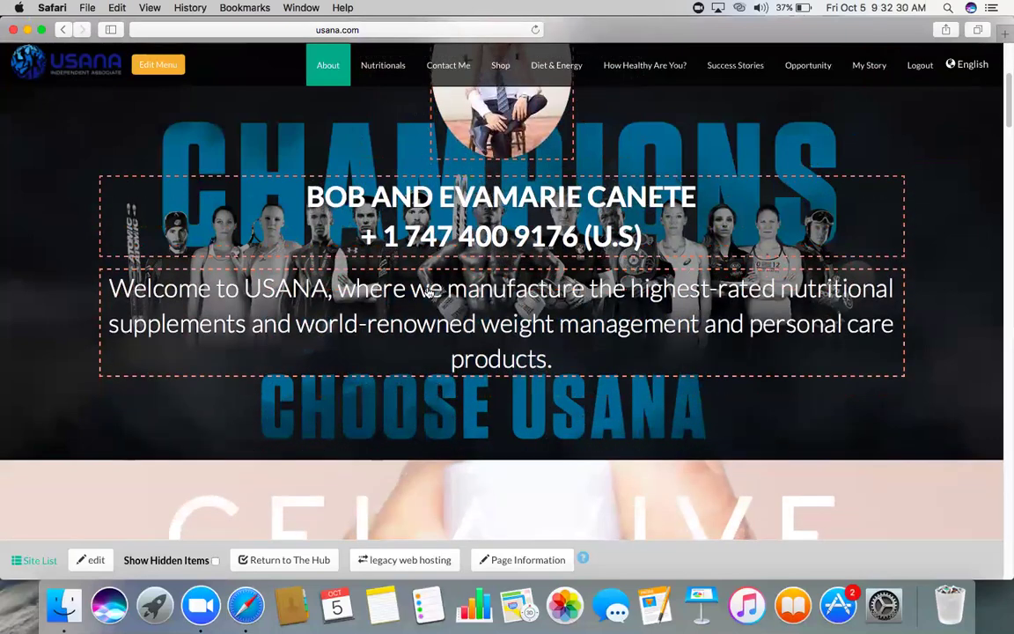
pyautogui.scroll(-2, 531, 220)
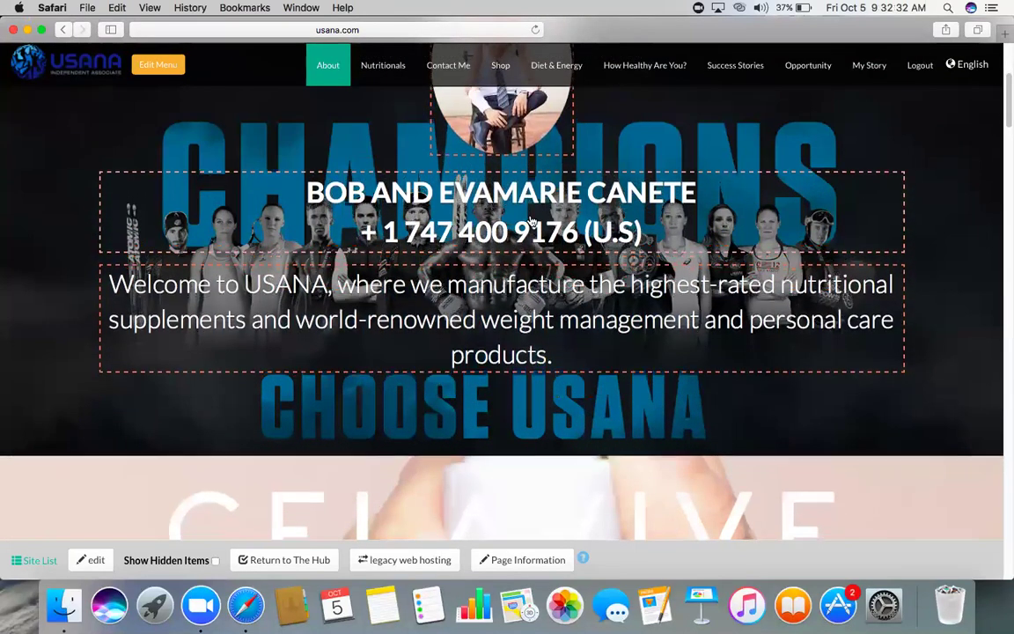
pyautogui.scroll(3, 531, 220)
pyautogui.scroll(1, 531, 220)
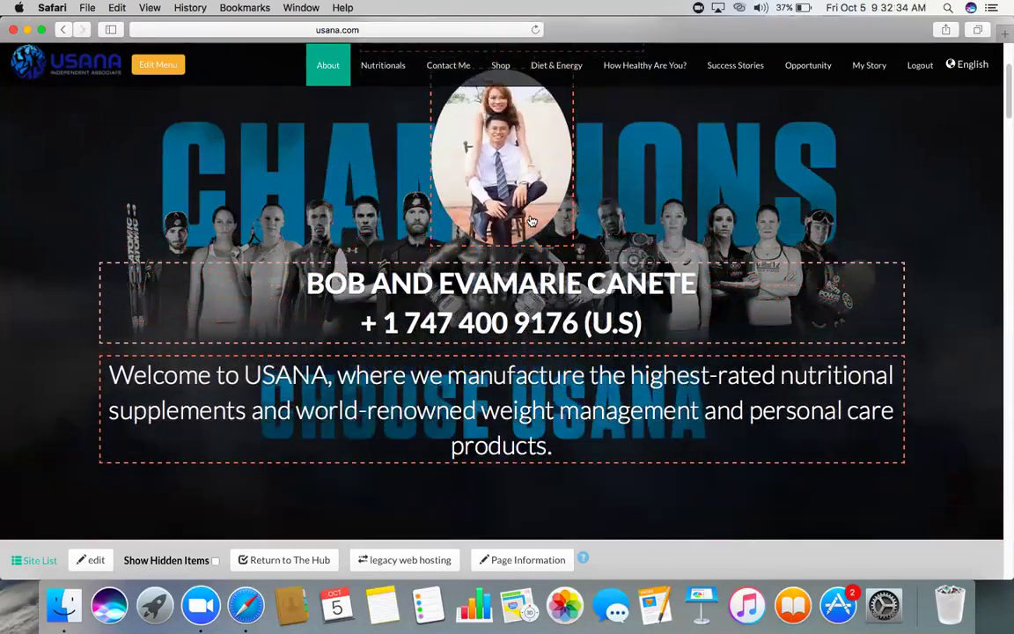
pyautogui.scroll(-5, 531, 221)
pyautogui.scroll(10, 531, 221)
pyautogui.scroll(-8, 531, 220)
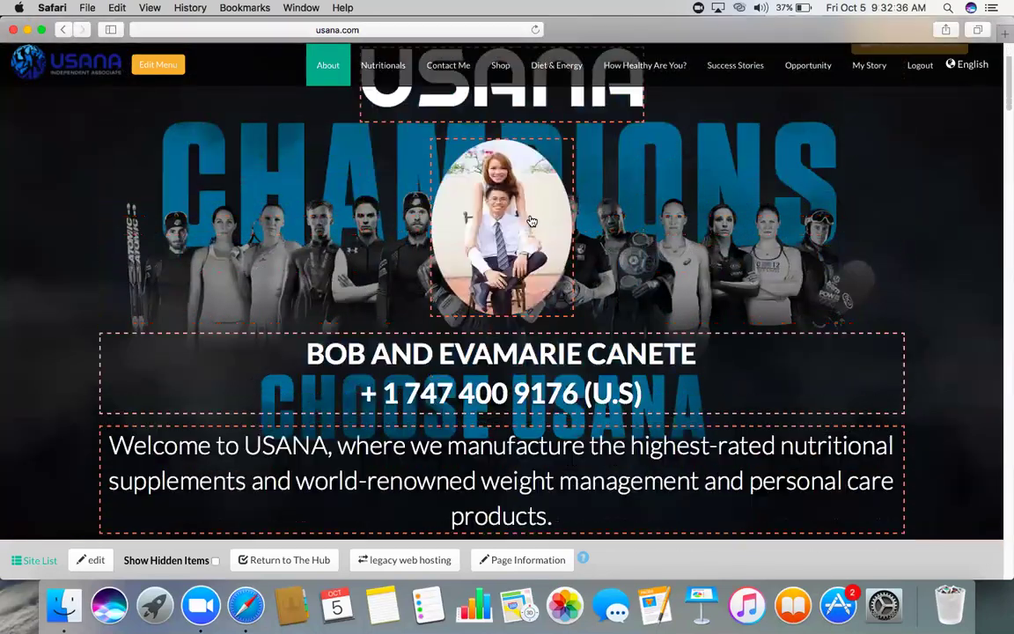
pyautogui.scroll(-10, 492, 310)
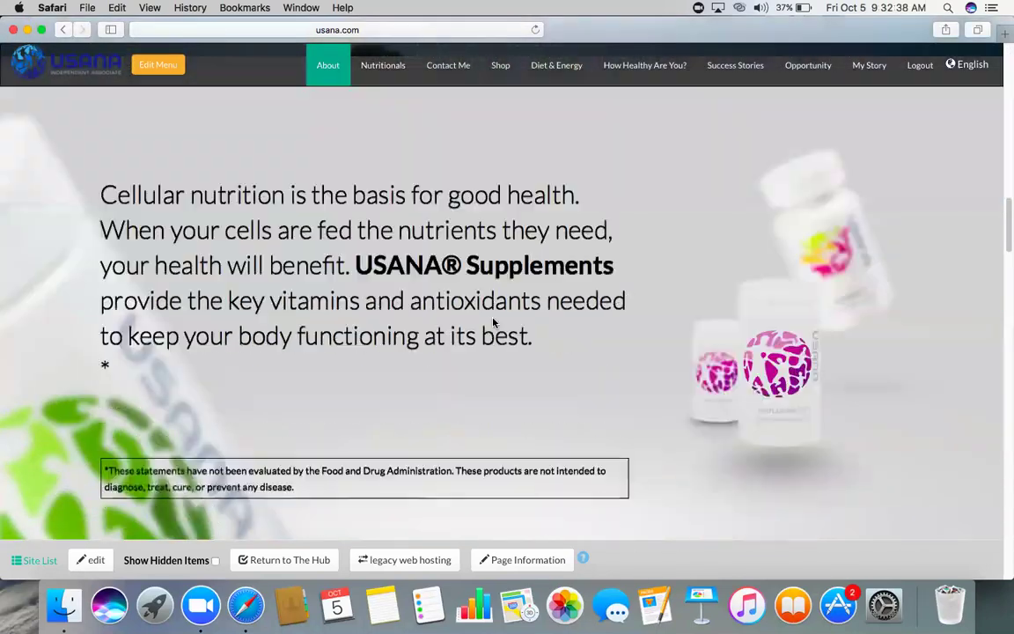
pyautogui.scroll(15, 493, 323)
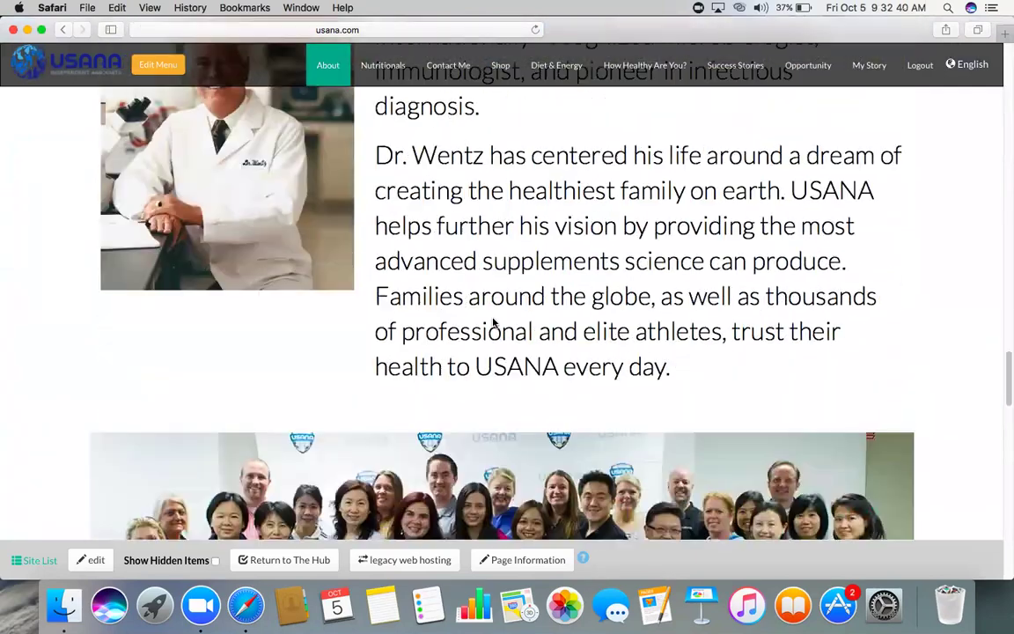
pyautogui.scroll(5, 509, 300)
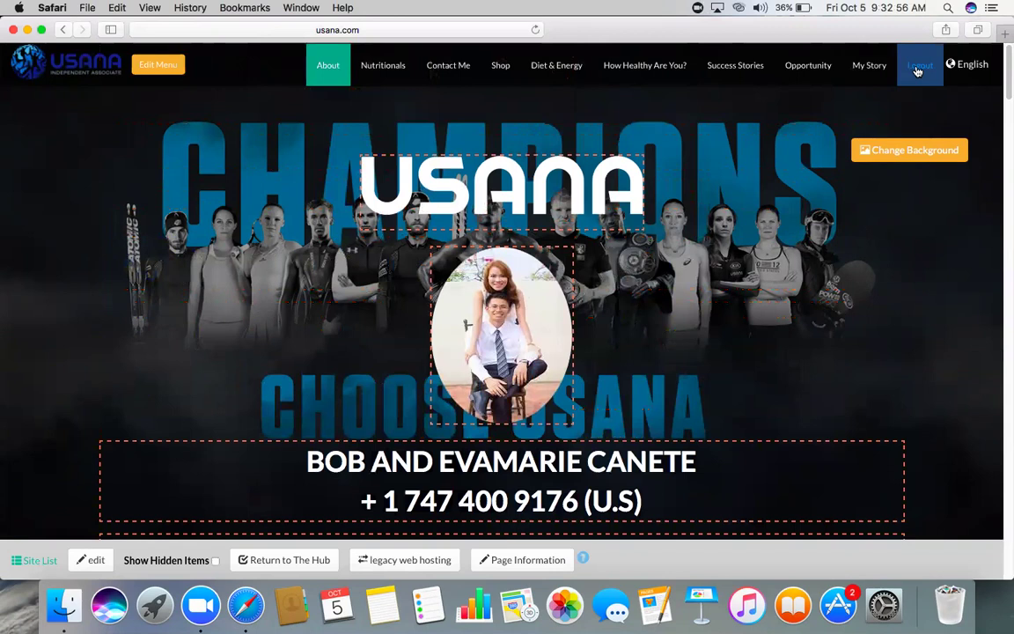
# - Log out of the editor and load chosenbychampions.usana.com from the address bar
pyautogui.click(918, 71)
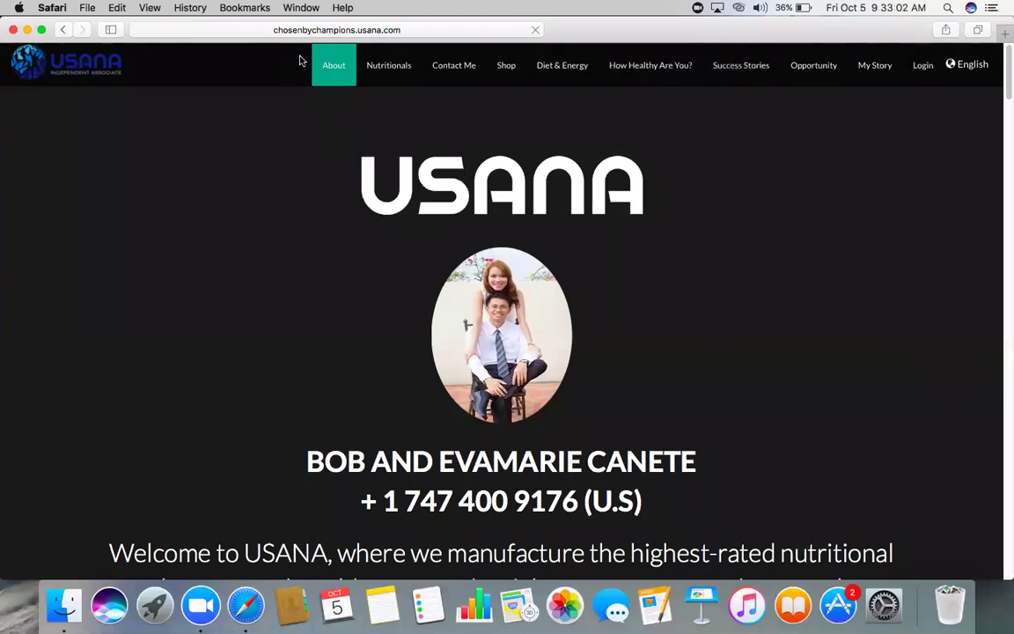
pyautogui.click(351, 30)
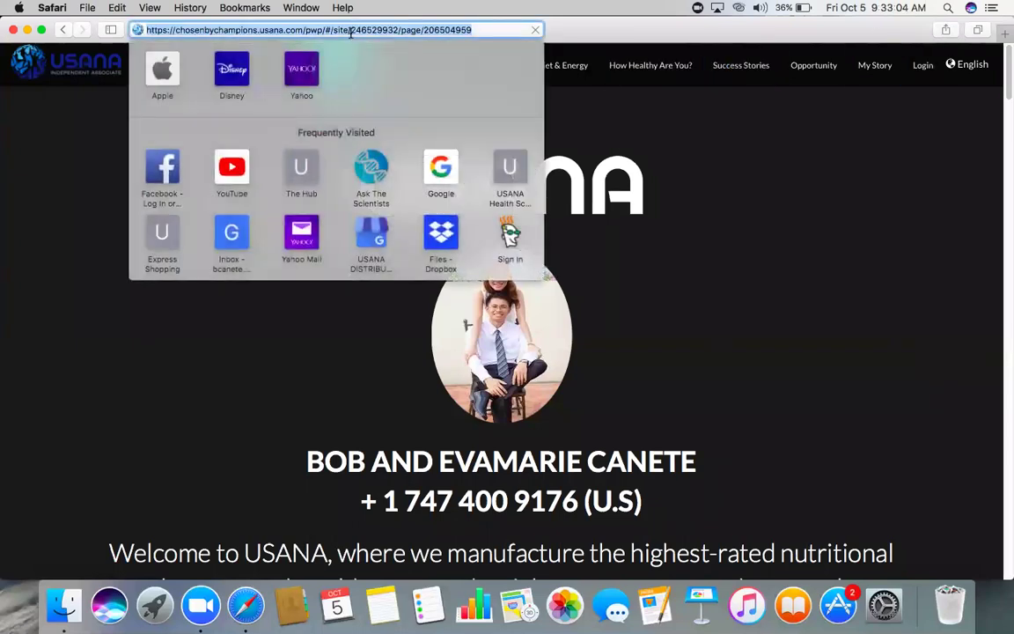
pyautogui.press('BackSpace')
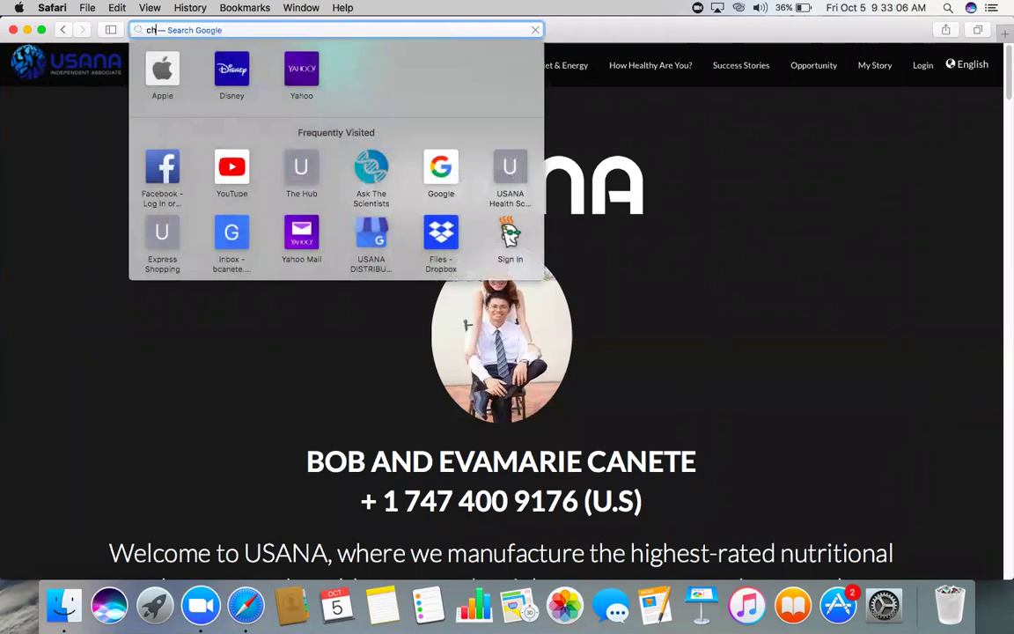
pyautogui.write('chosenbychampions.usana.com')
pyautogui.press('Return')
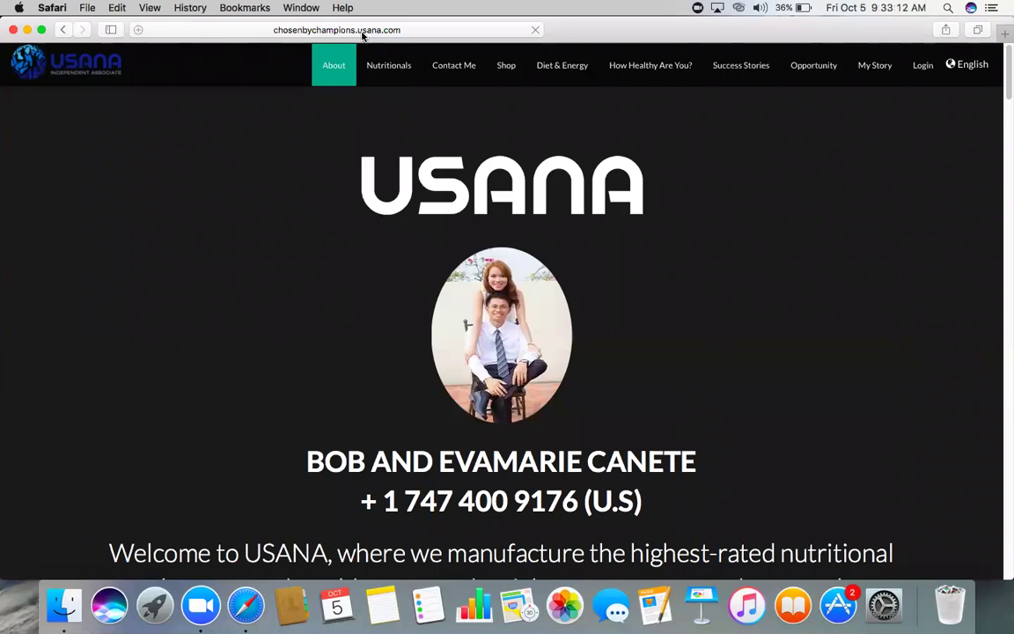
pyautogui.scroll(-8, 459, 215)
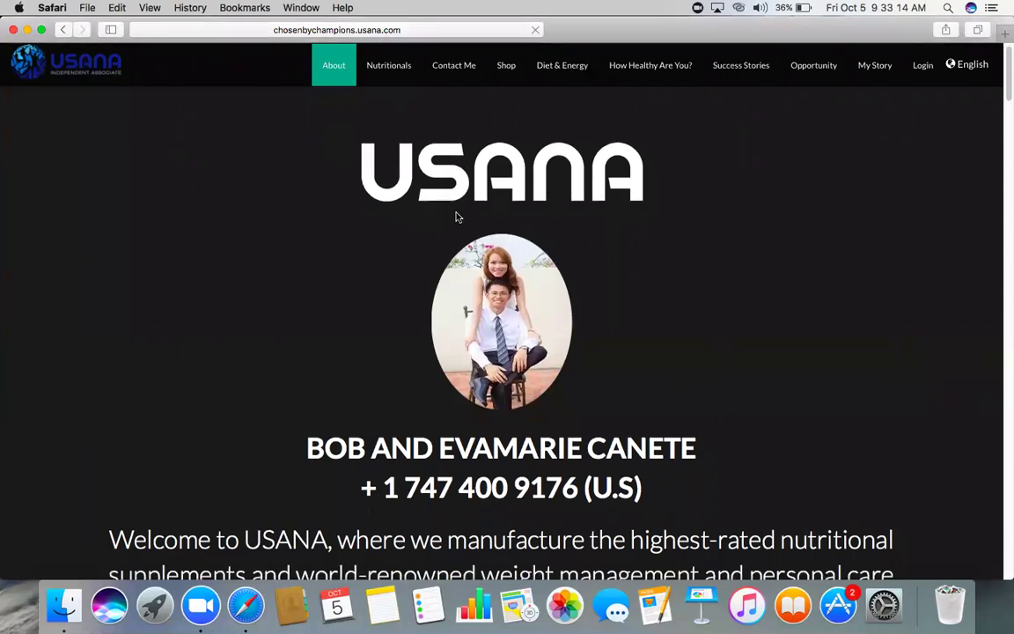
pyautogui.scroll(5, 456, 213)
pyautogui.scroll(3, 456, 213)
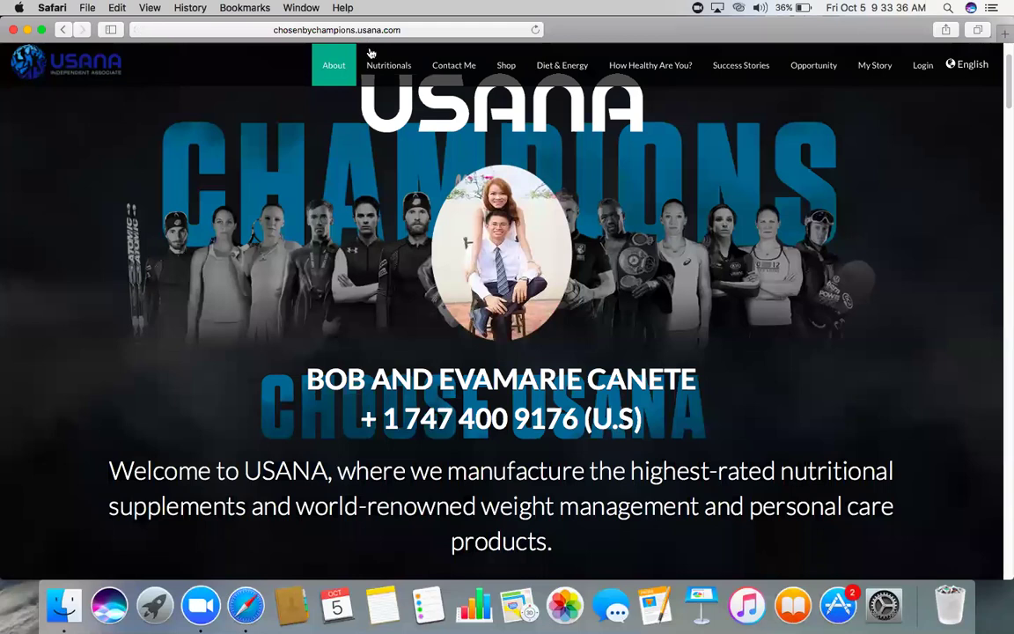
# - On the Contact Me page, test the First Name, Last Name, Email and Phone fields in turn
pyautogui.click(446, 68)
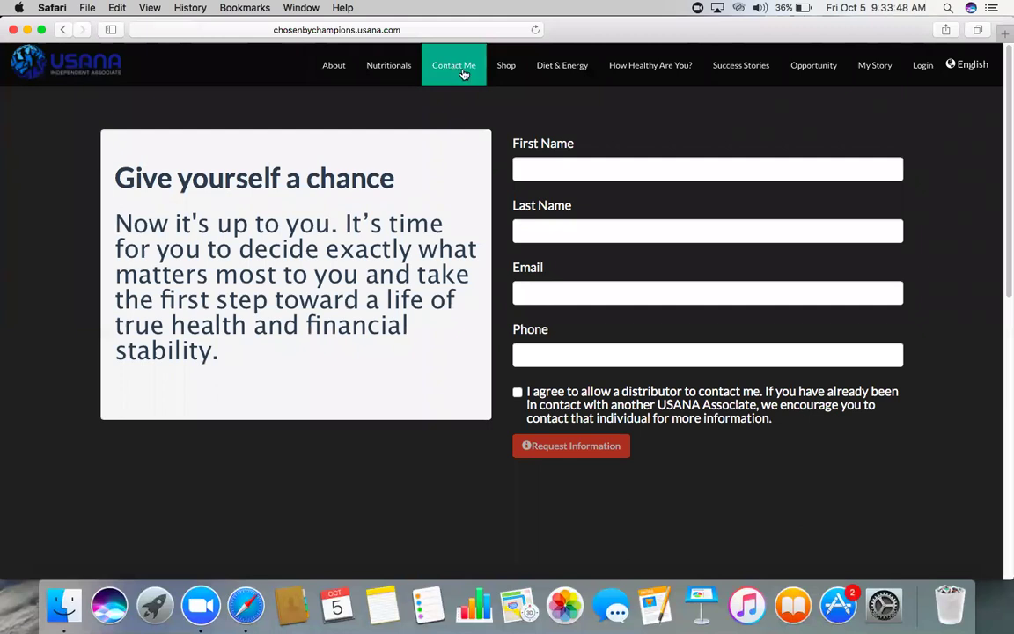
pyautogui.scroll(-3, 493, 121)
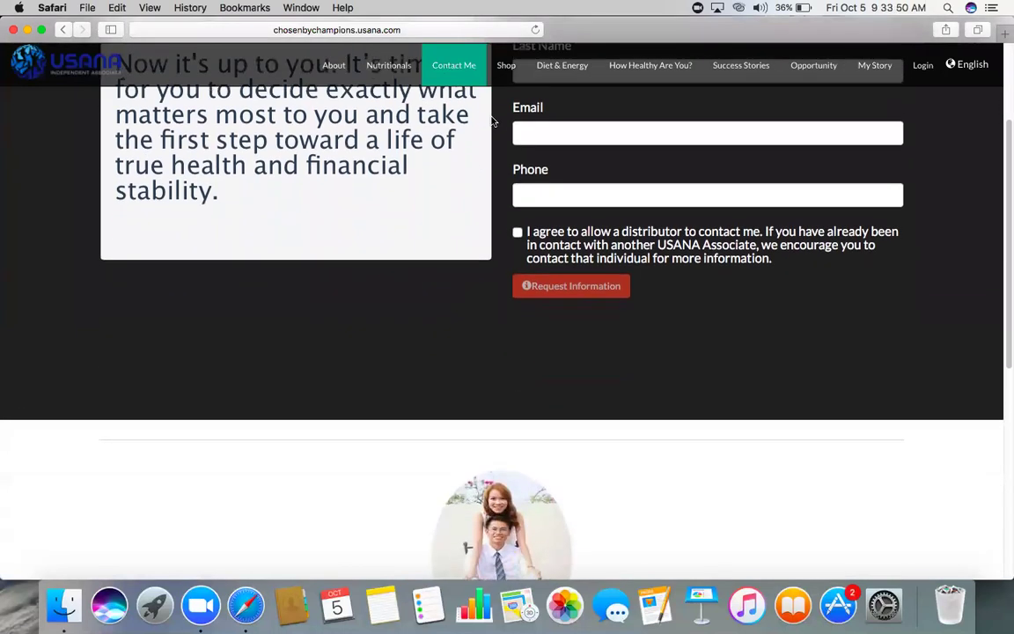
pyautogui.scroll(3, 493, 120)
pyautogui.click(529, 164)
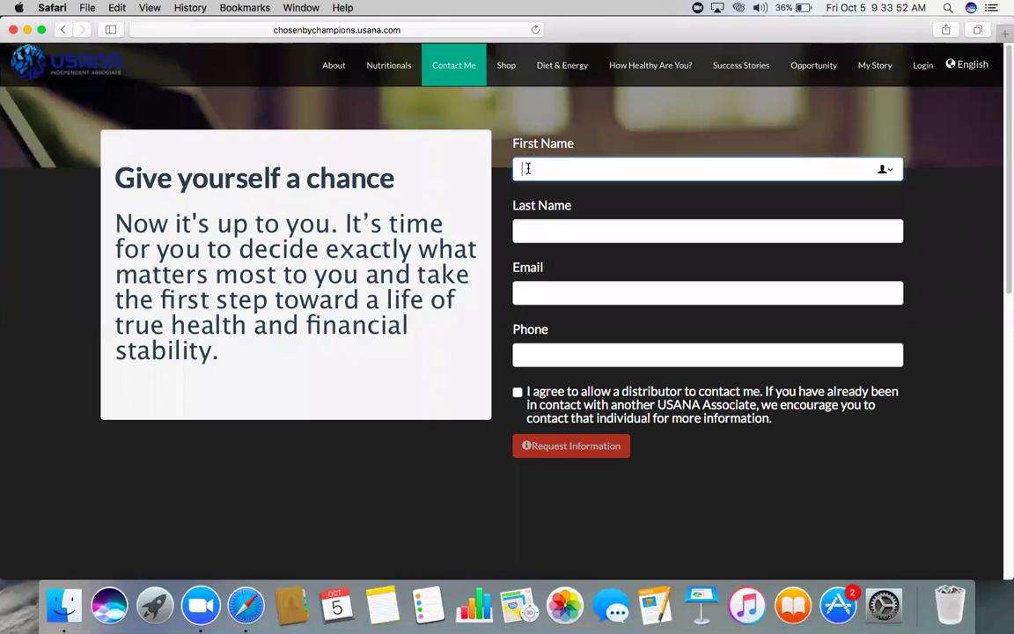
pyautogui.click(543, 234)
pyautogui.click(539, 291)
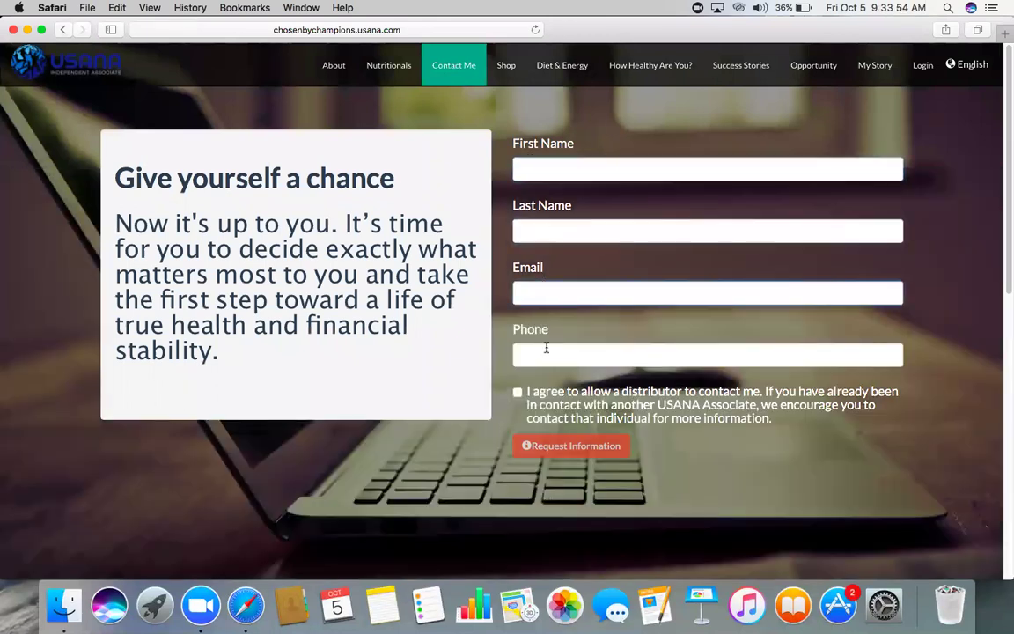
pyautogui.click(544, 350)
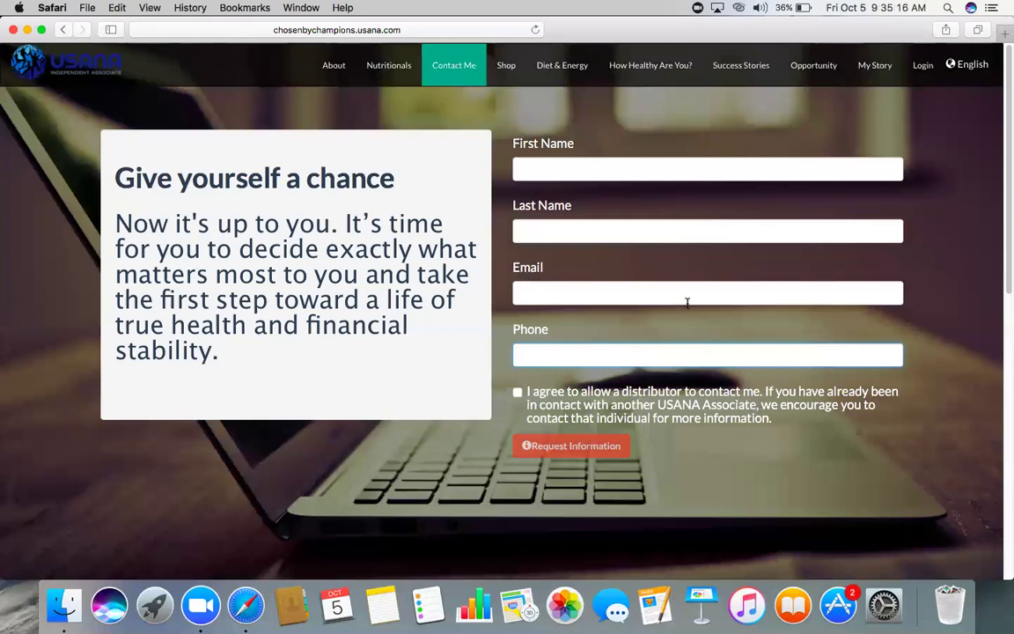
pyautogui.click(565, 169)
pyautogui.click(555, 229)
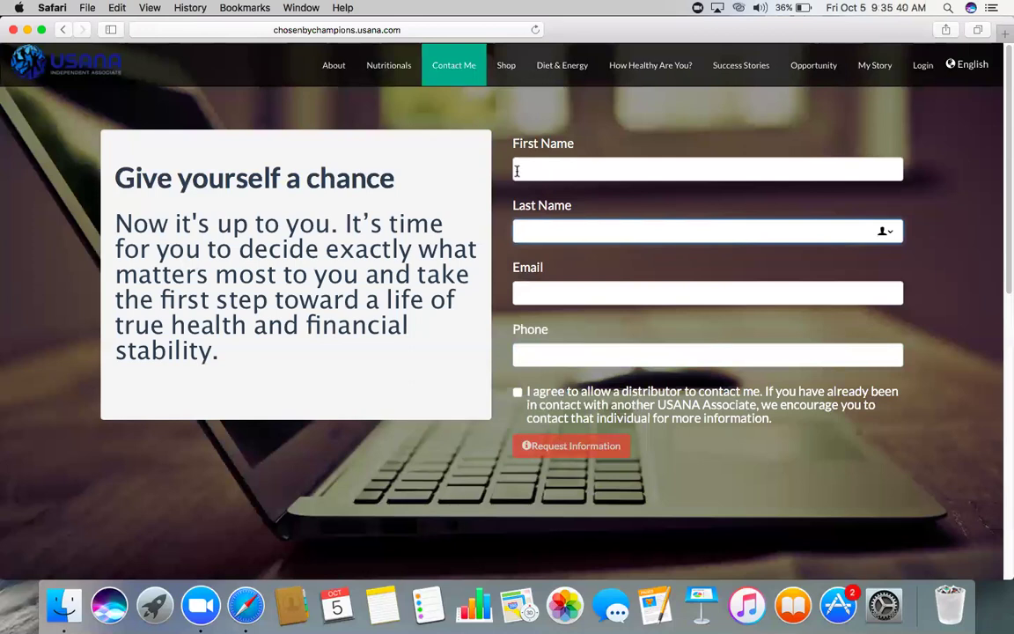
# - Browse the shop's bestsellers, such as USANA® Probiotic at $30.75 and Core Minerals™ at $20.30
pyautogui.click(509, 71)
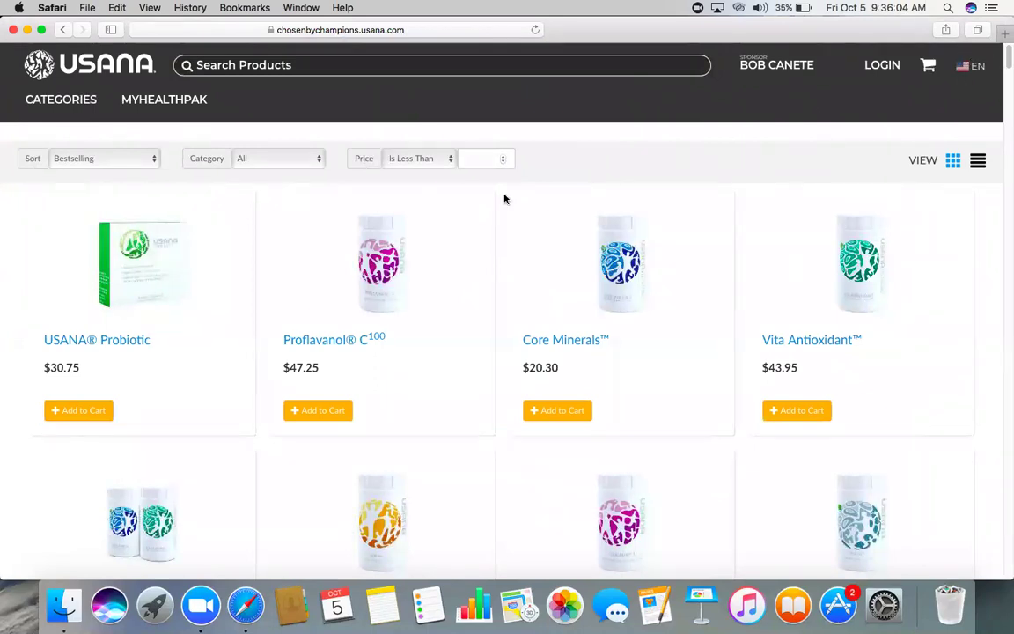
pyautogui.scroll(-1, 308, 290)
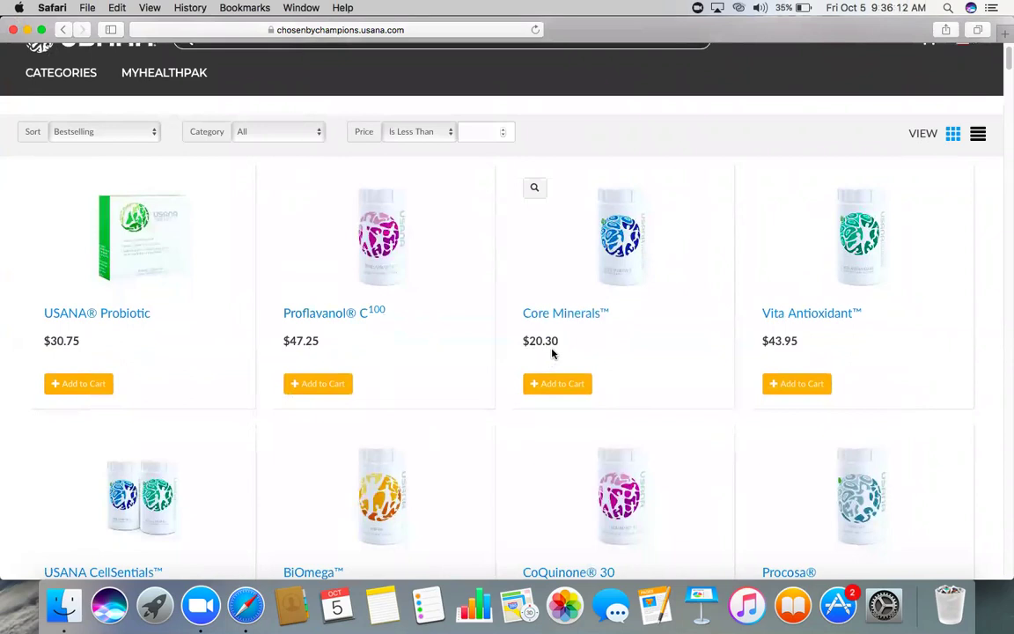
pyautogui.scroll(-2, 314, 356)
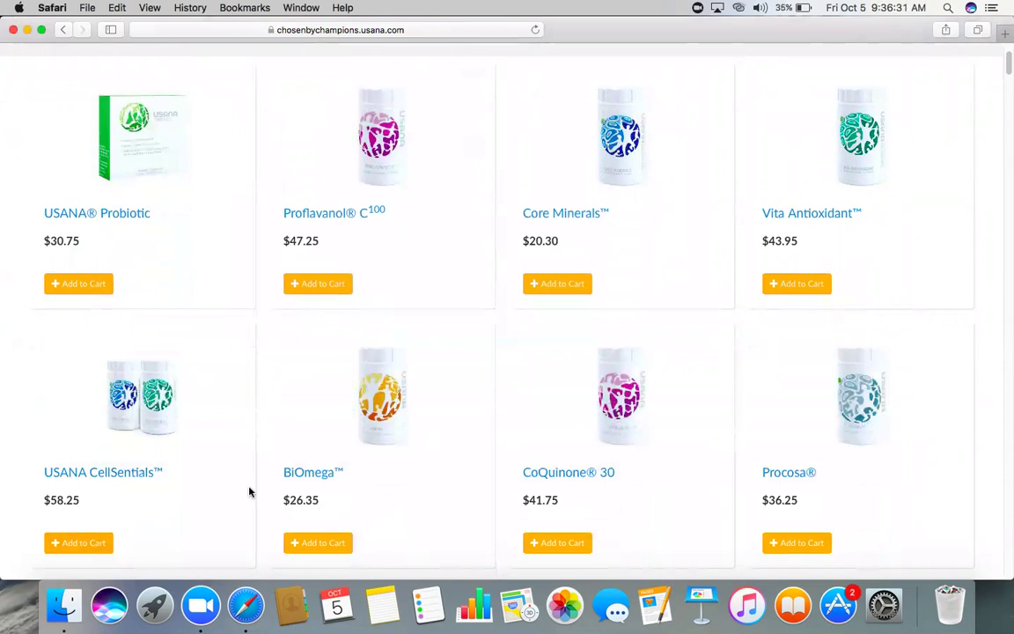
pyautogui.moveTo(112, 457)
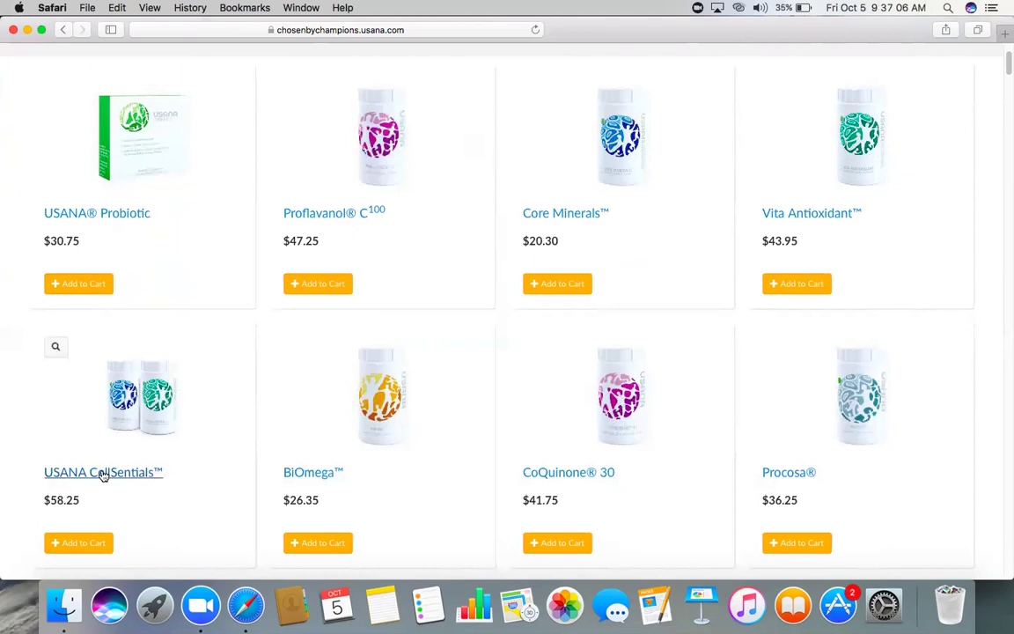
pyautogui.scroll(4, 102, 475)
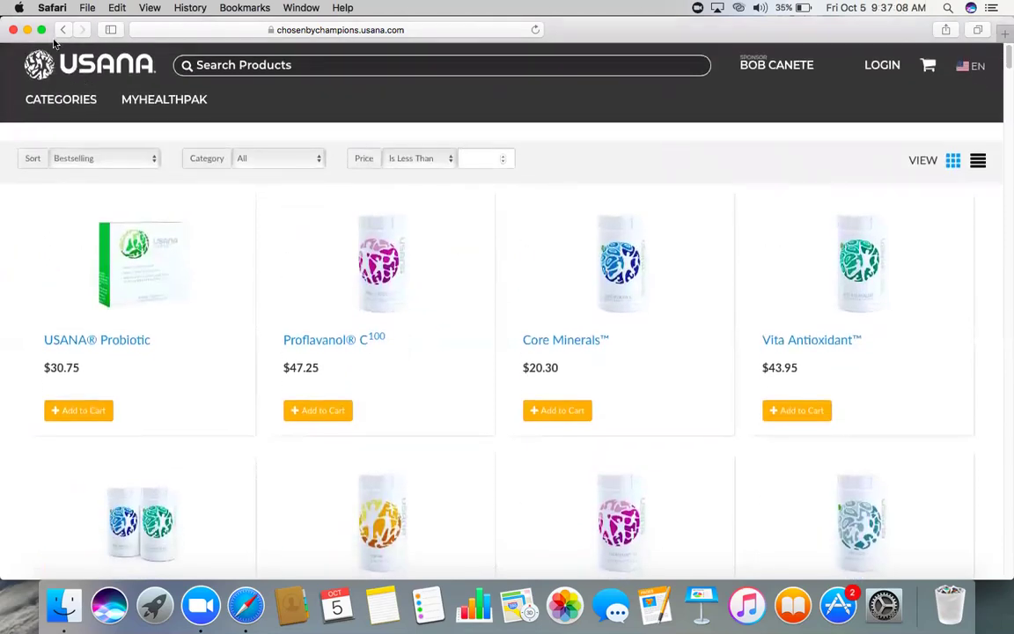
# - Go back from the shop to the personal site's Contact Me page
pyautogui.click(62, 30)
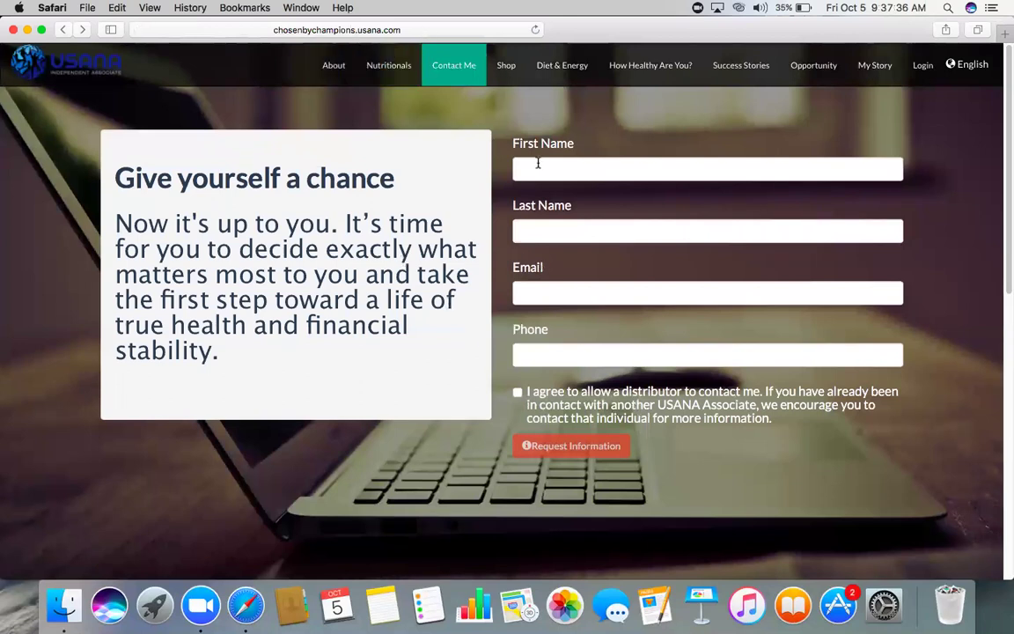
pyautogui.click(535, 165)
pyautogui.click(538, 231)
pyautogui.click(538, 293)
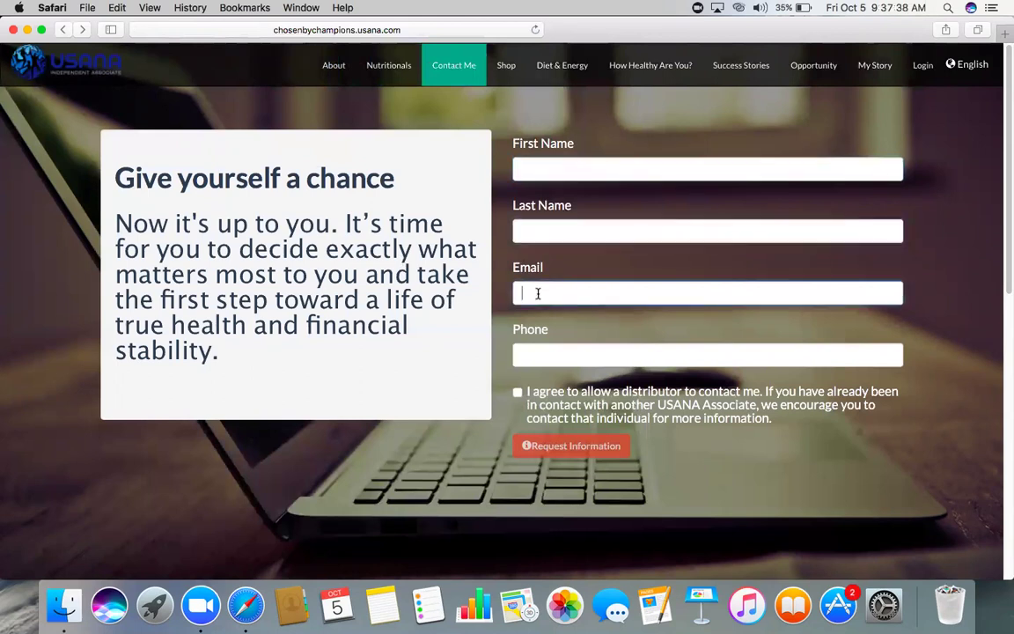